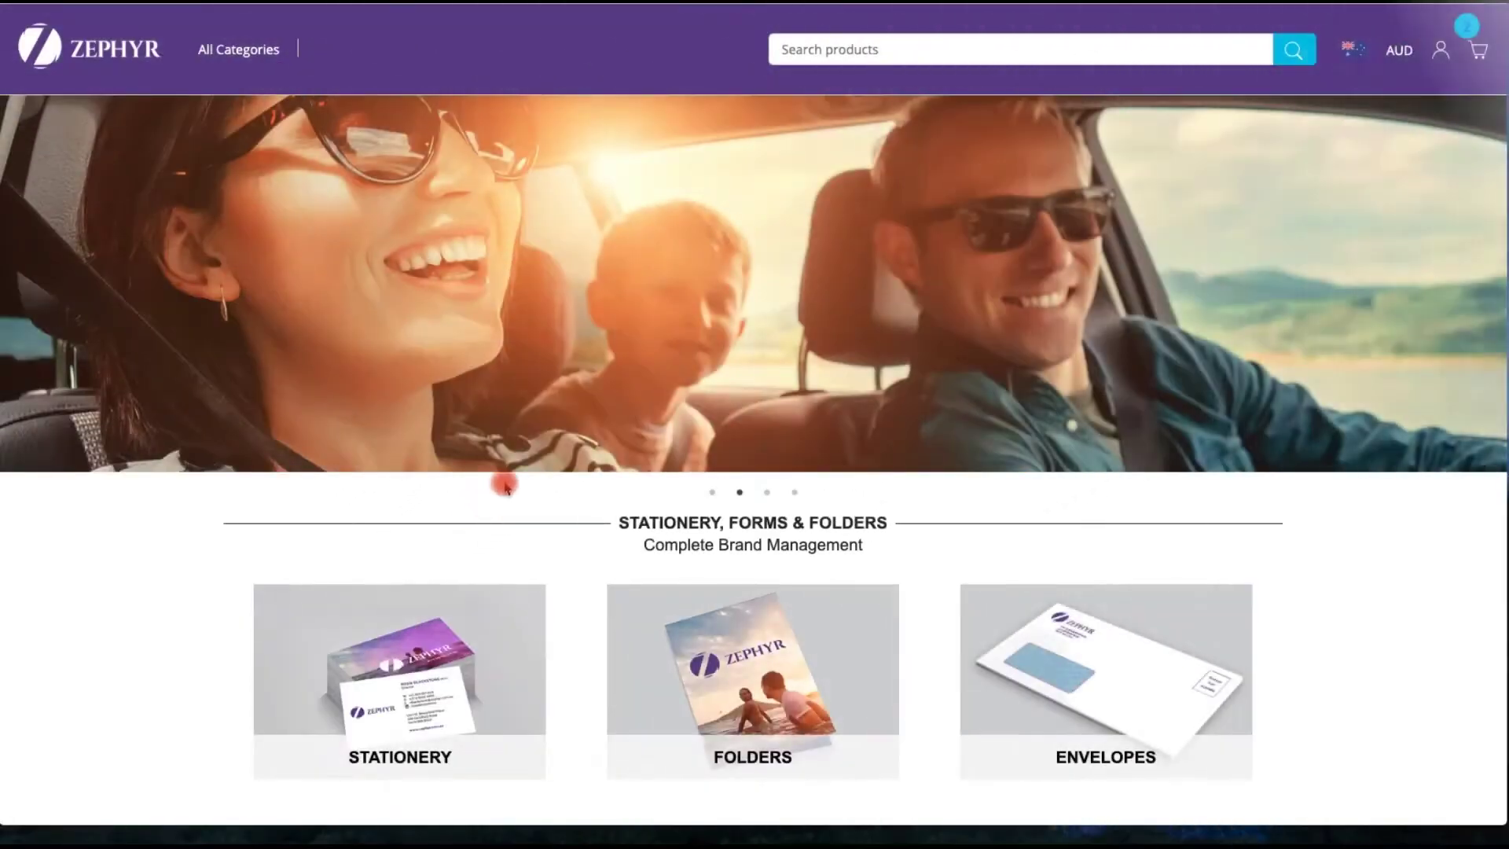
# - Open the Training Manual product from the Booklets, Pads & NCR category in the Product Gallery
pyautogui.scroll(-1, 511, 486)
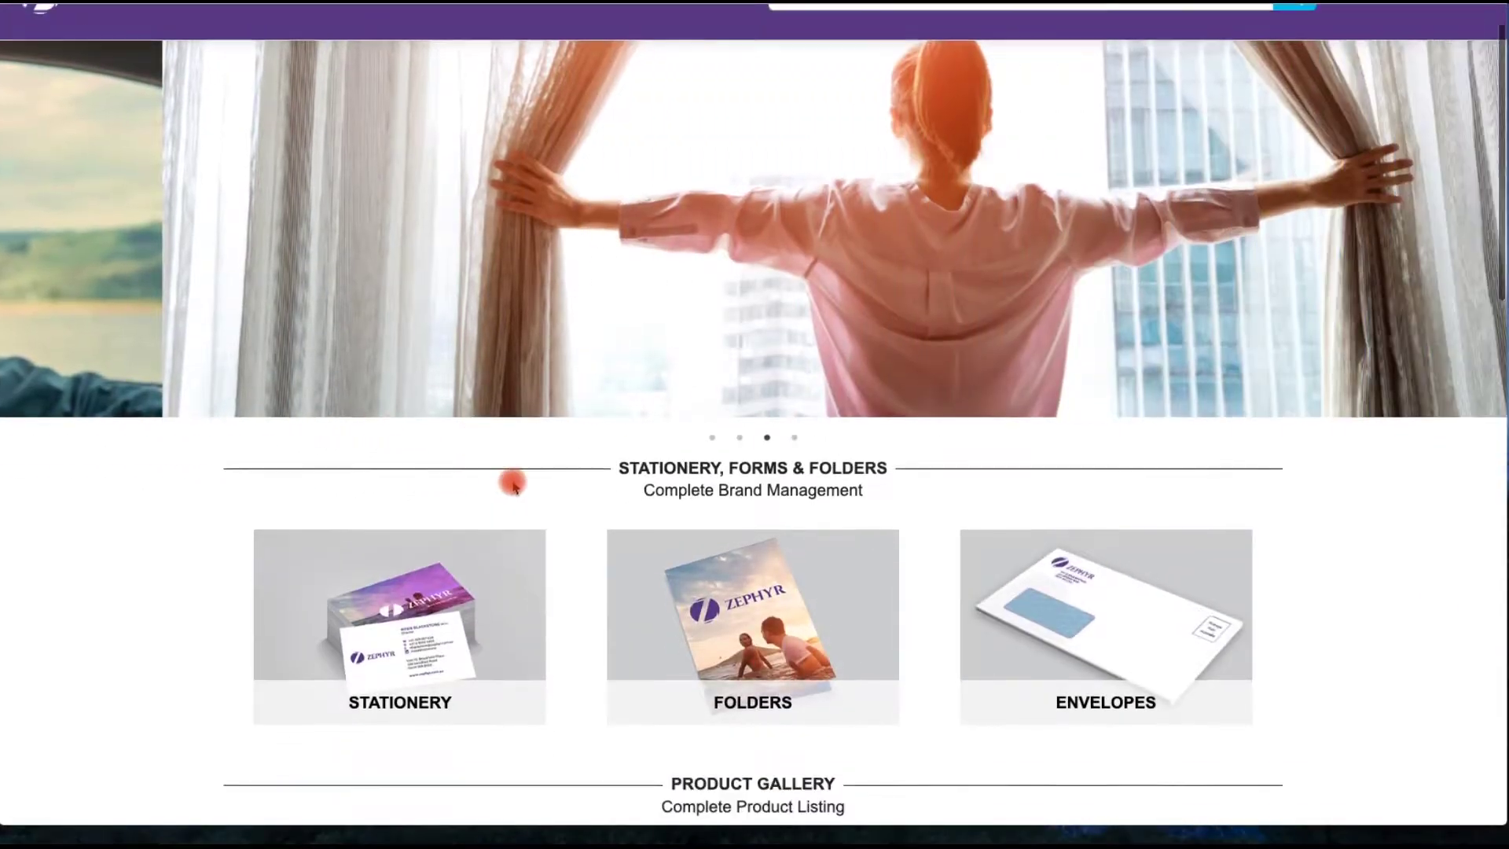
pyautogui.scroll(-7, 512, 486)
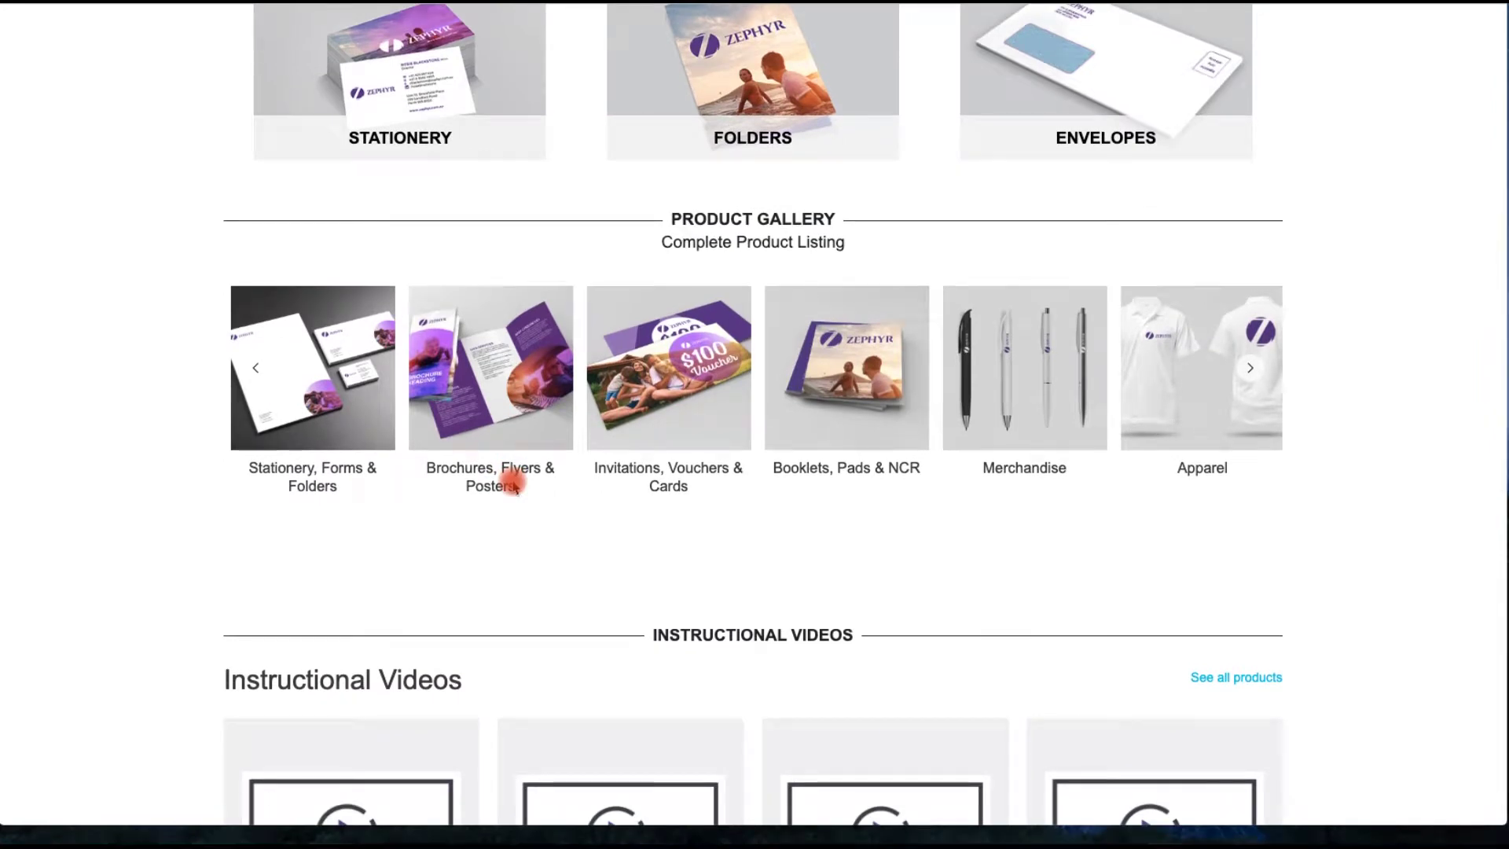
pyautogui.click(853, 377)
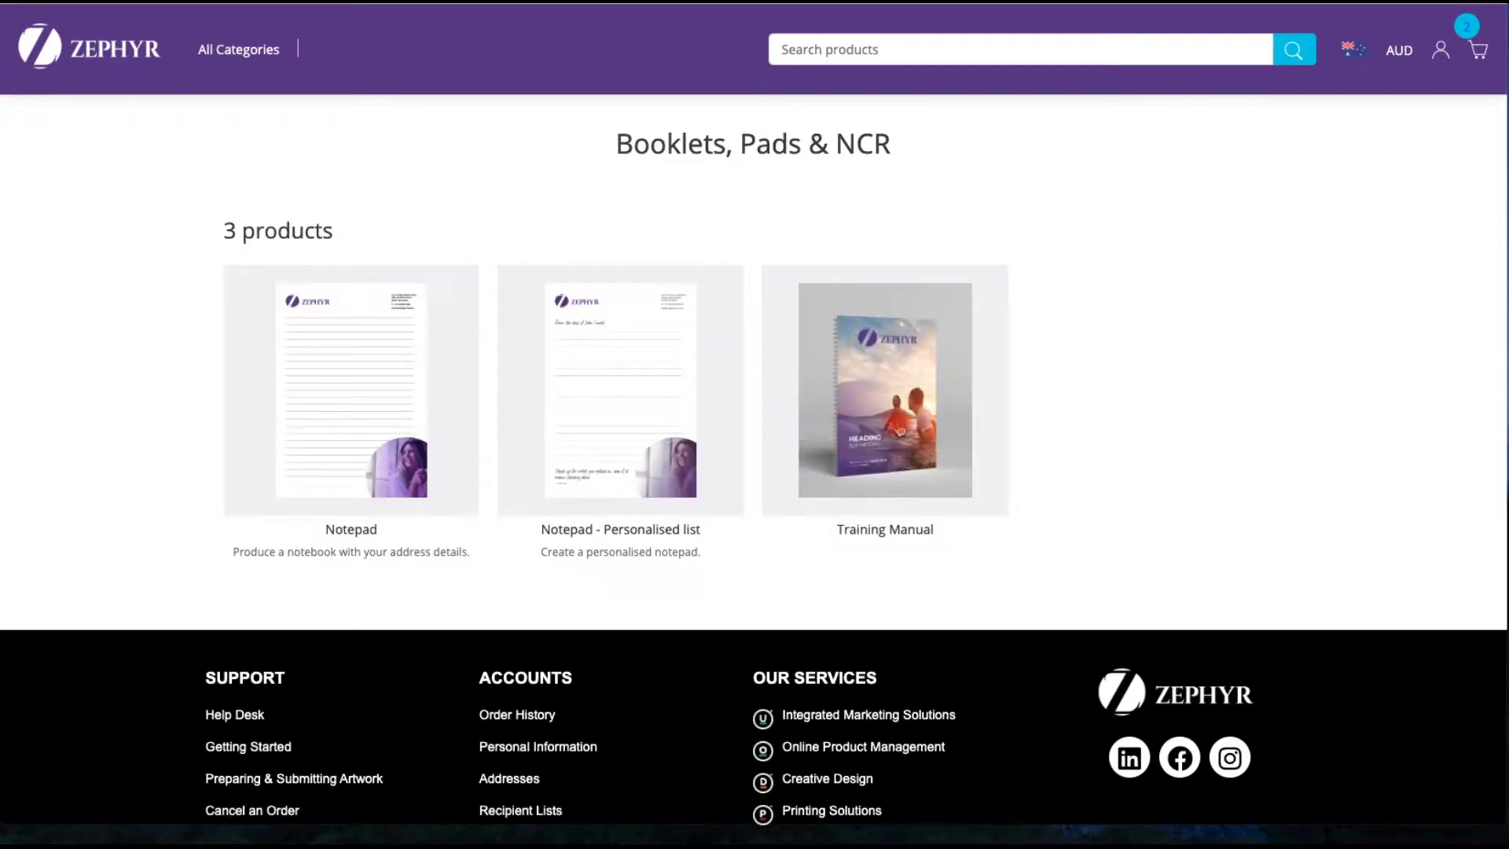
pyautogui.click(896, 421)
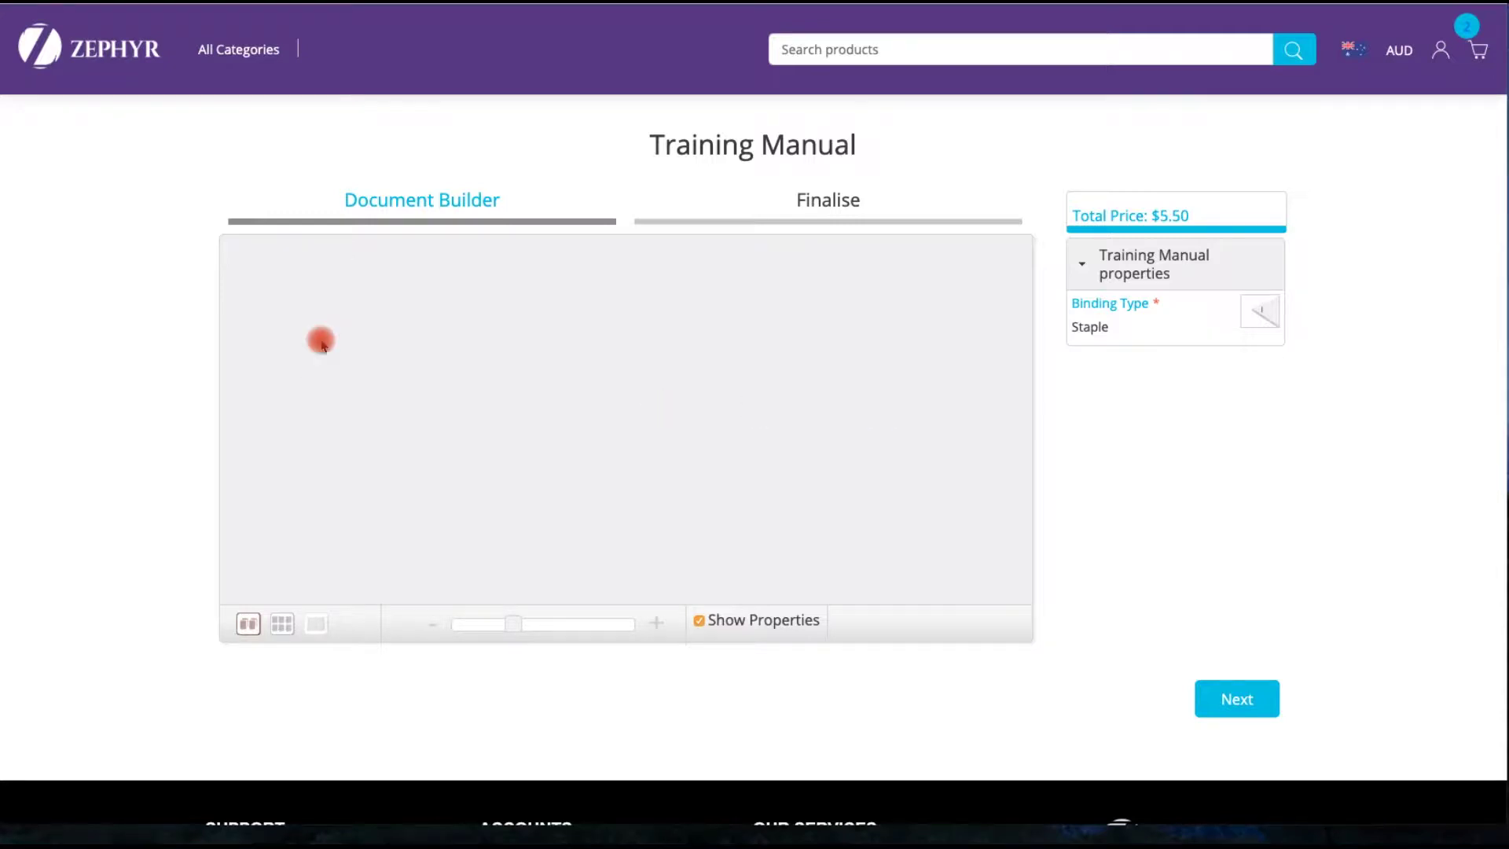
# - Add the Zephyr Front Cover template from Training Manual Components as page 1
pyautogui.click(308, 323)
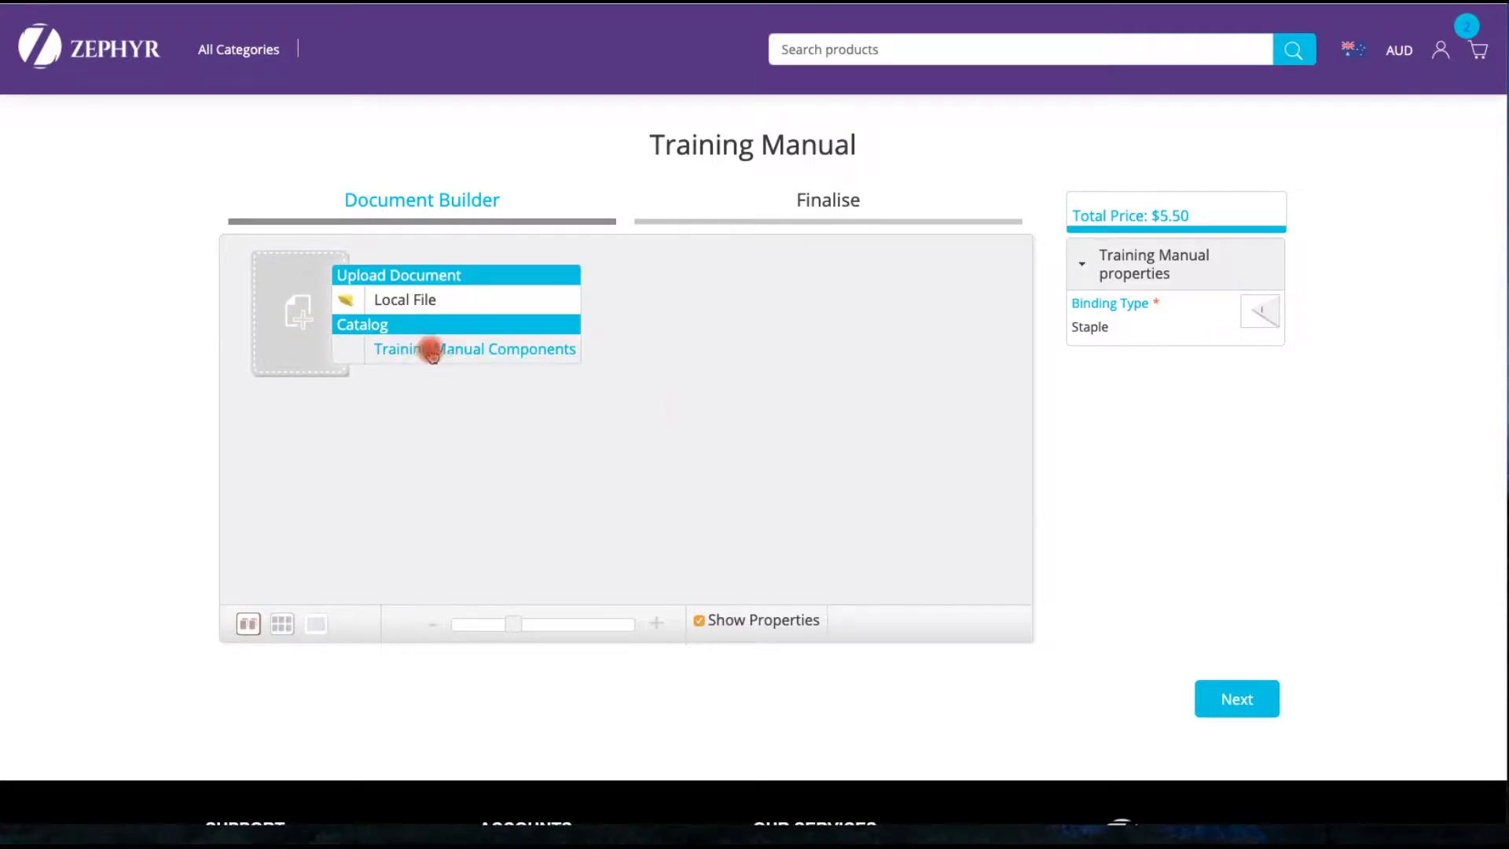
pyautogui.click(471, 349)
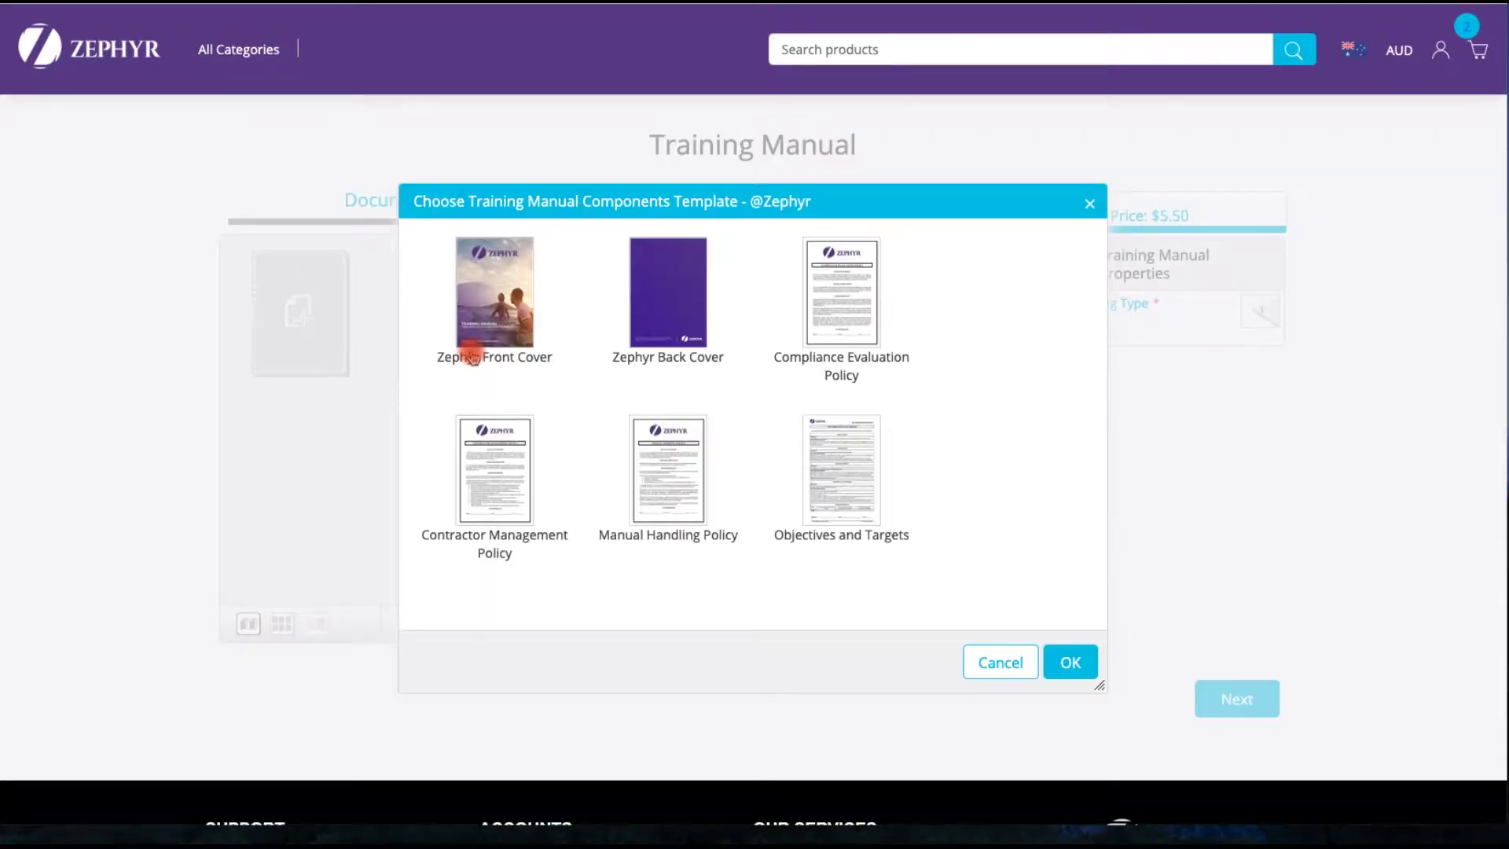
pyautogui.click(482, 301)
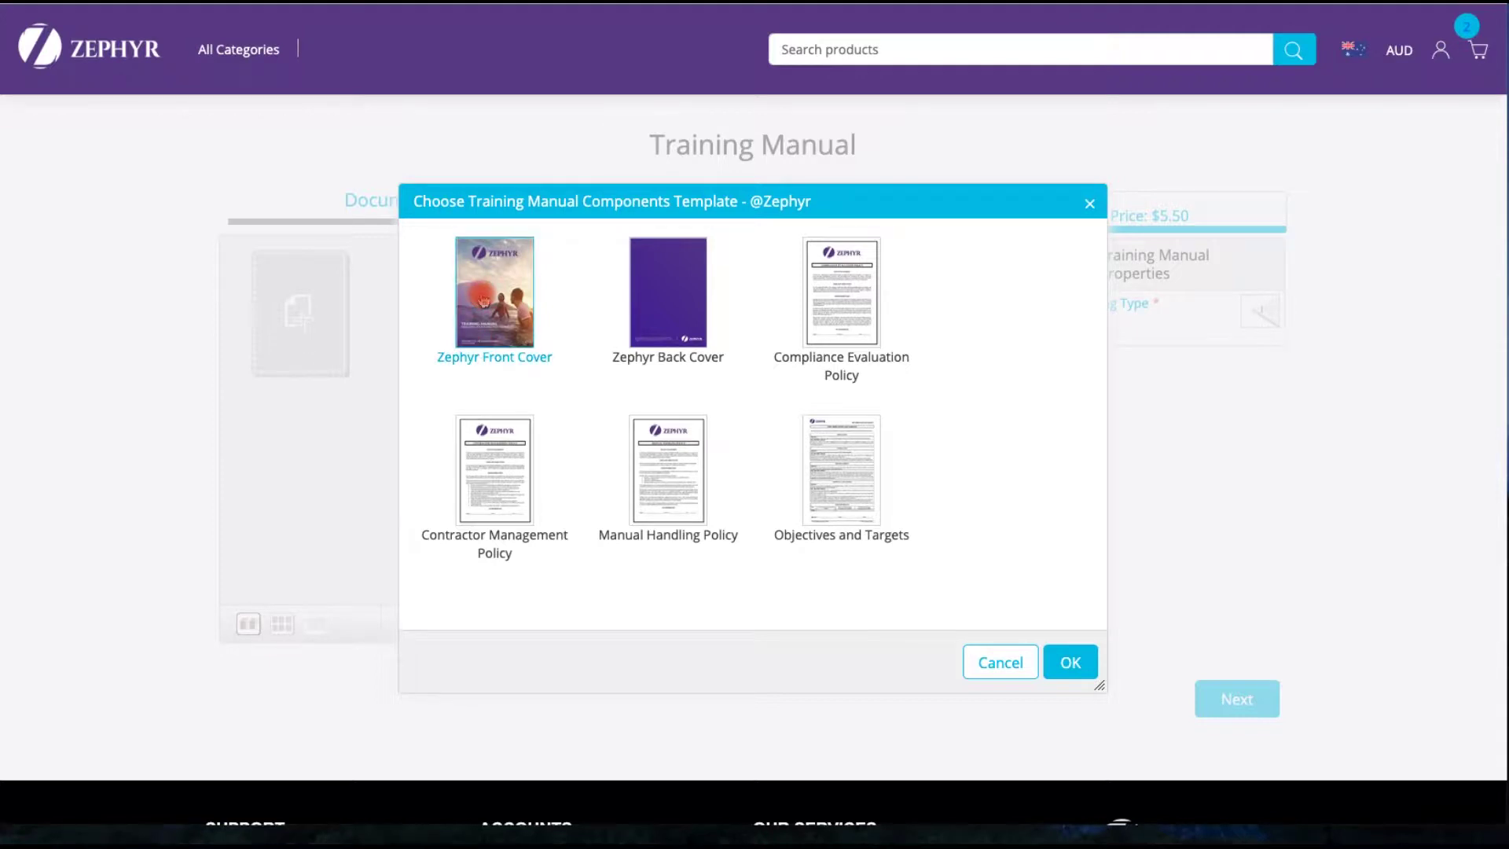
pyautogui.click(1068, 660)
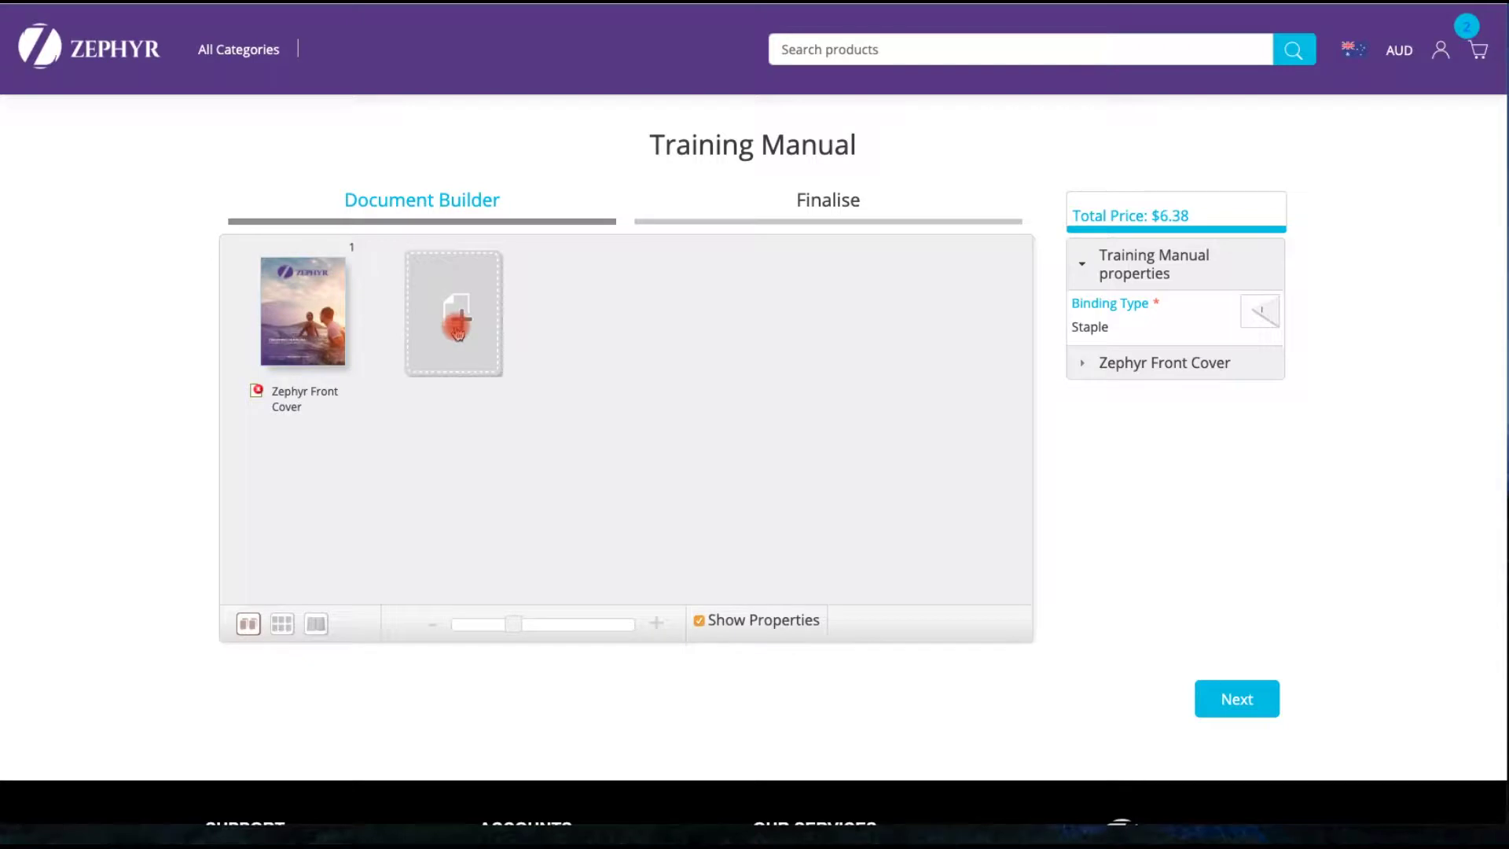
# - Add the Compliance Evaluation Policy from Training Manual Components as page 2
pyautogui.click(460, 325)
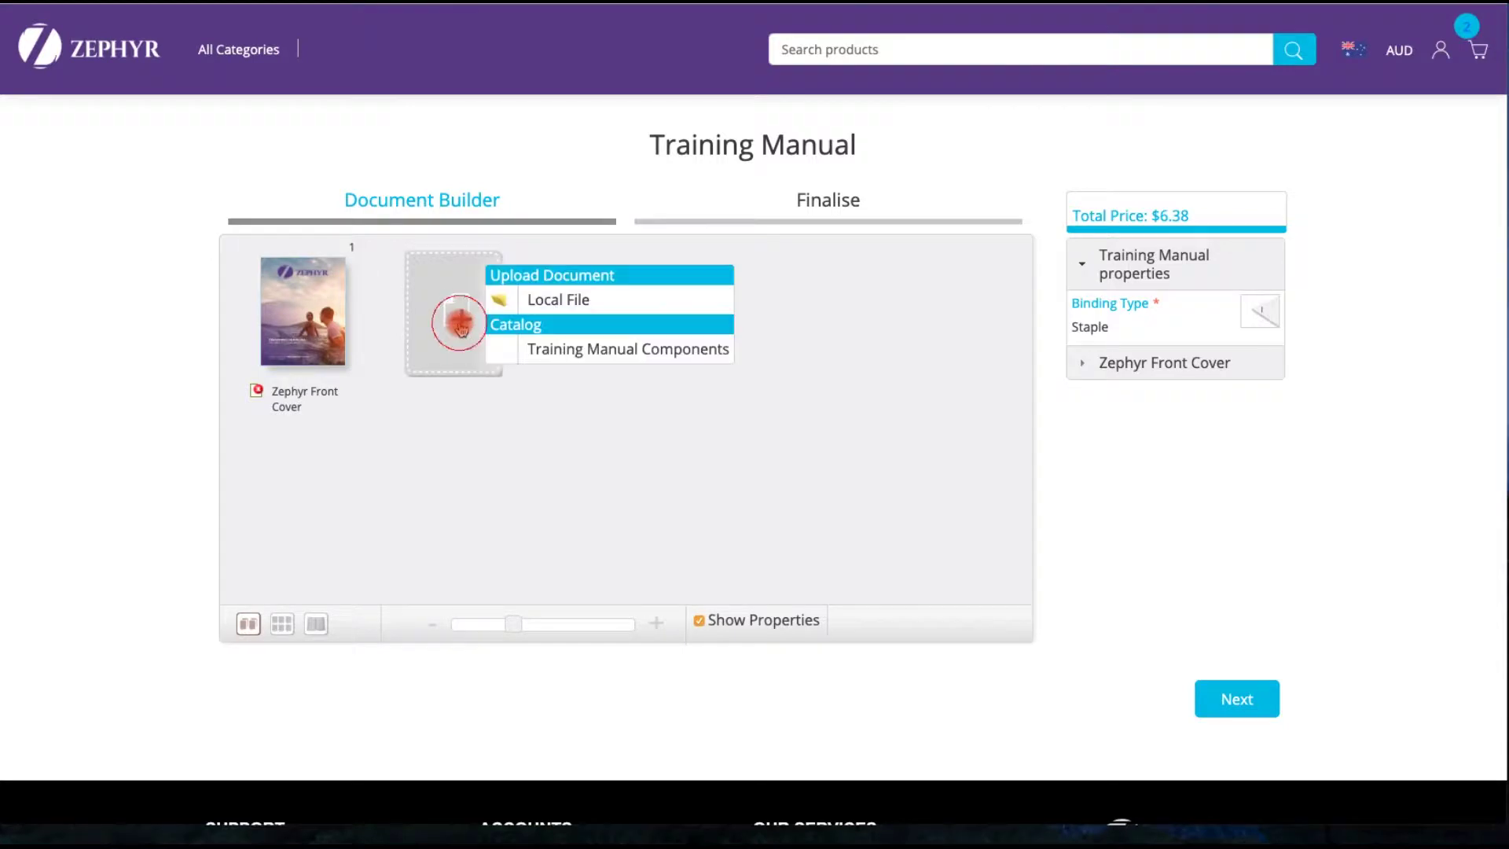
pyautogui.click(589, 352)
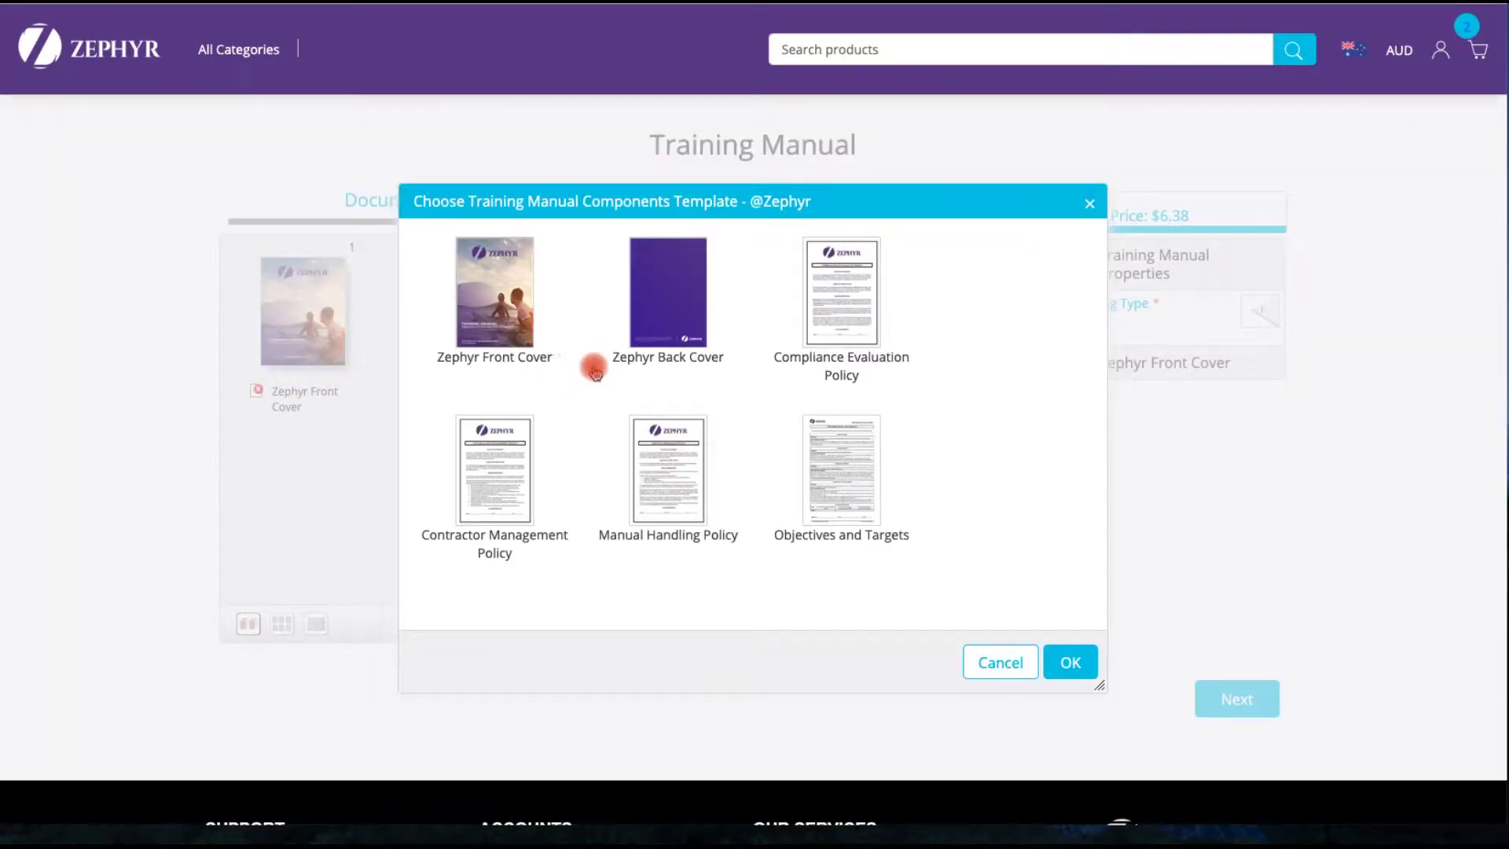
pyautogui.click(829, 283)
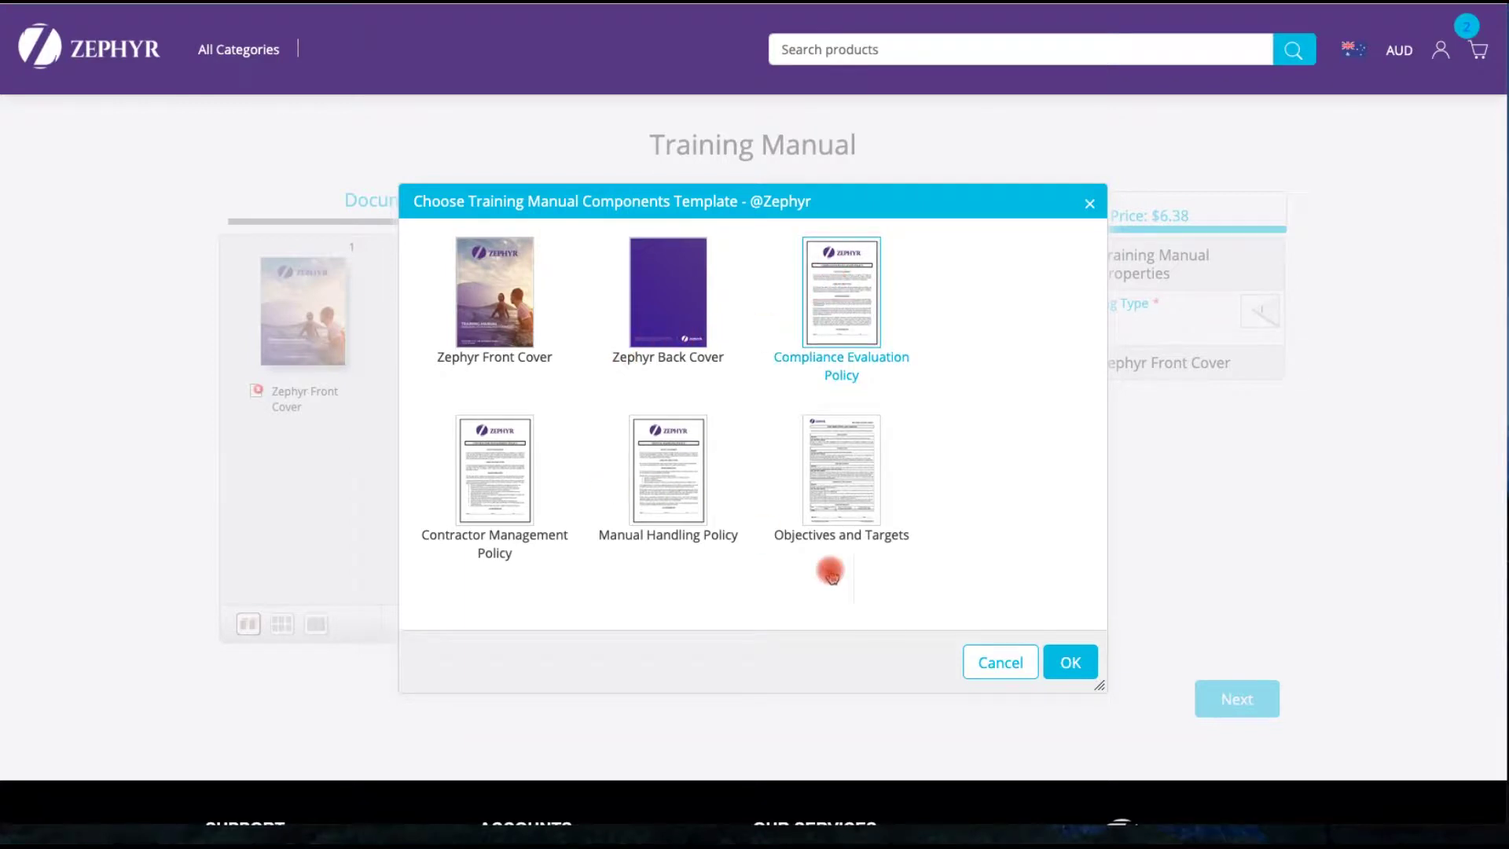
pyautogui.click(1071, 662)
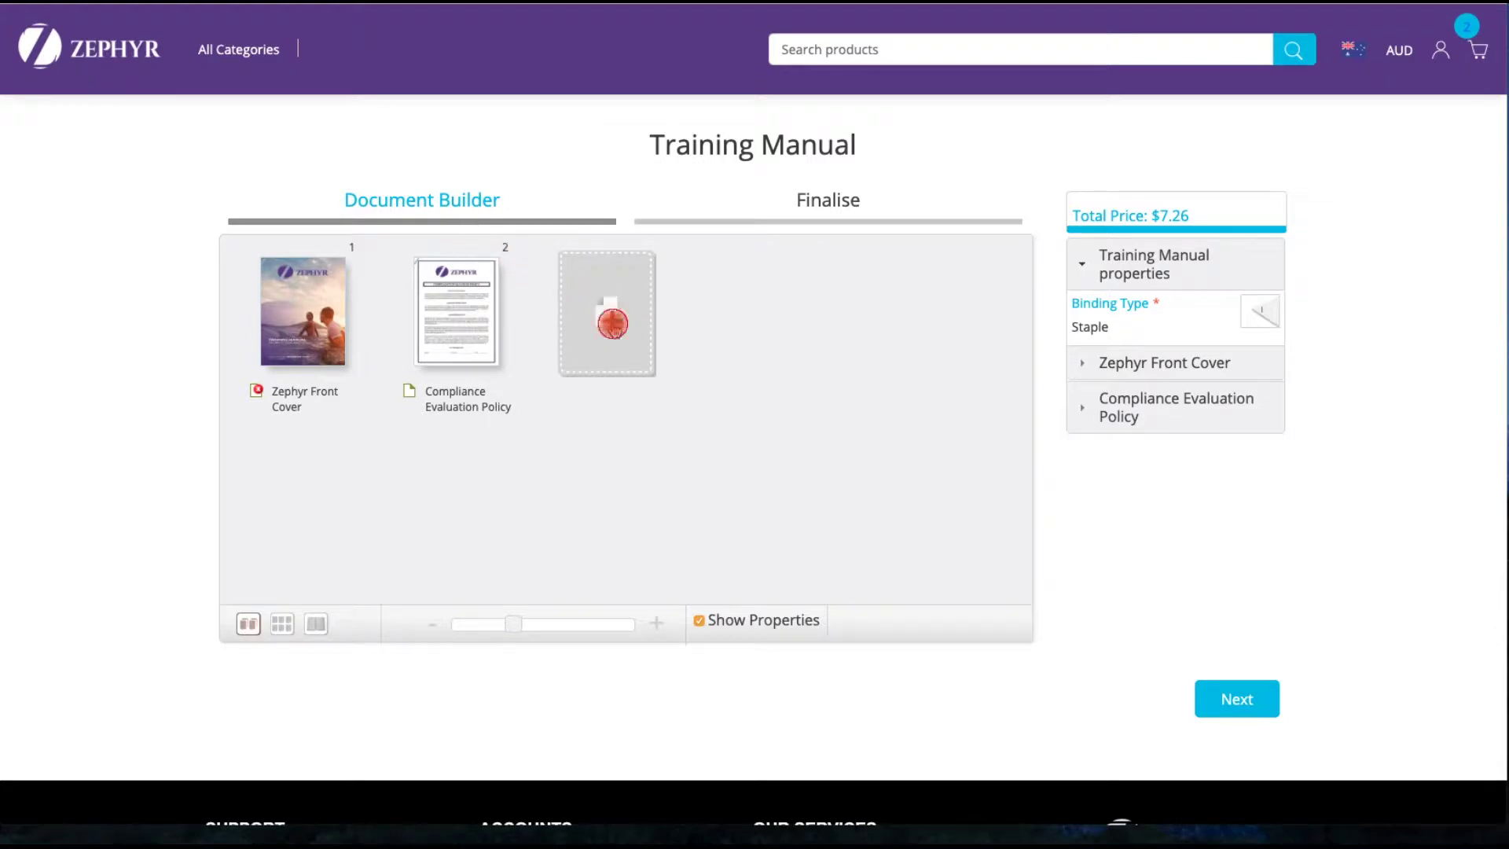
# - Add the Contractor Management Policy as pages 3–5, bringing the total to $8.14
pyautogui.click(612, 323)
pyautogui.click(731, 351)
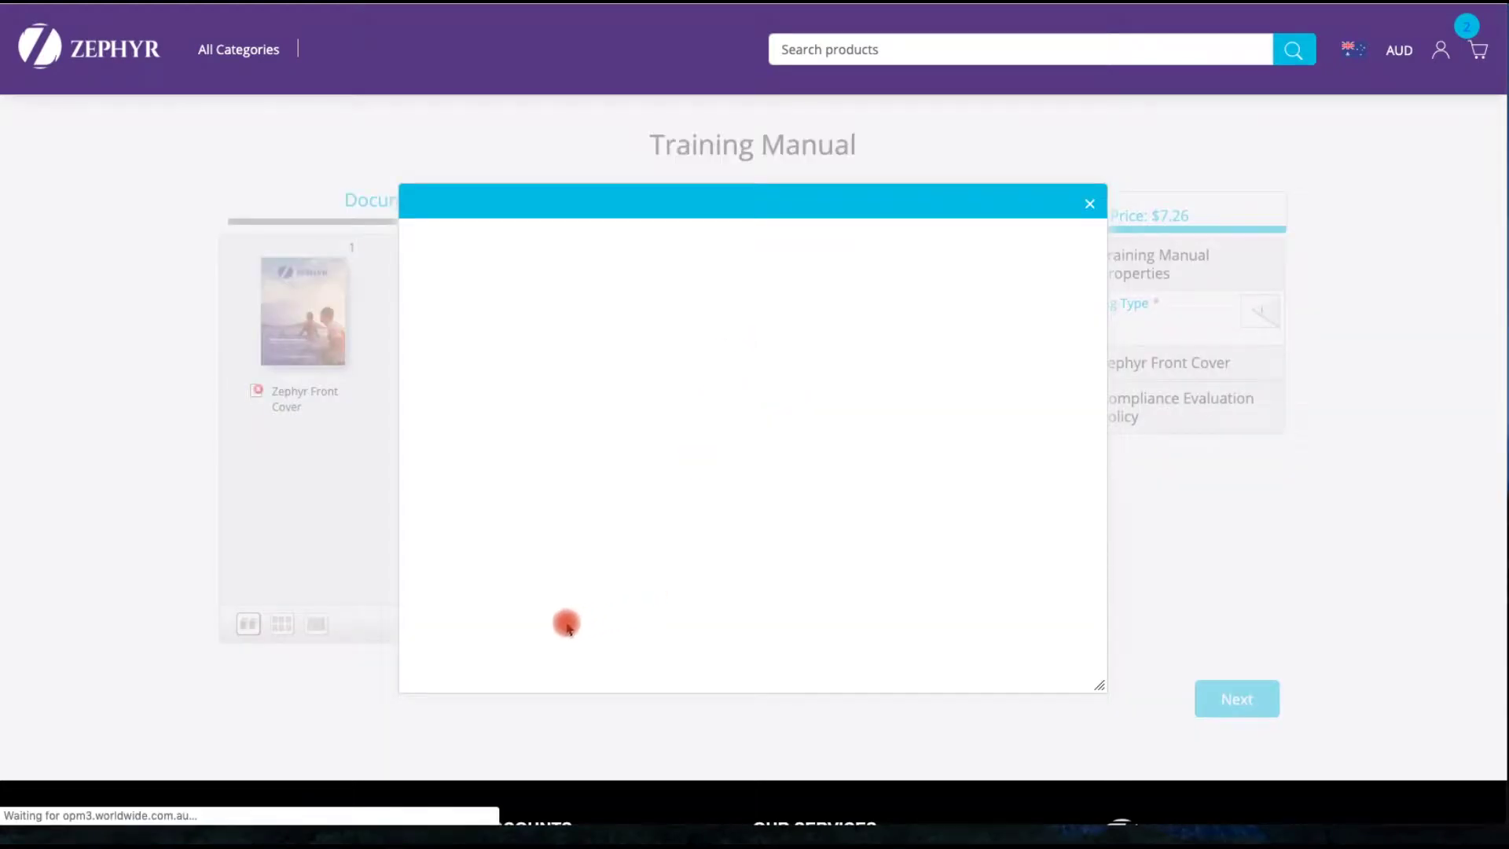
pyautogui.click(504, 476)
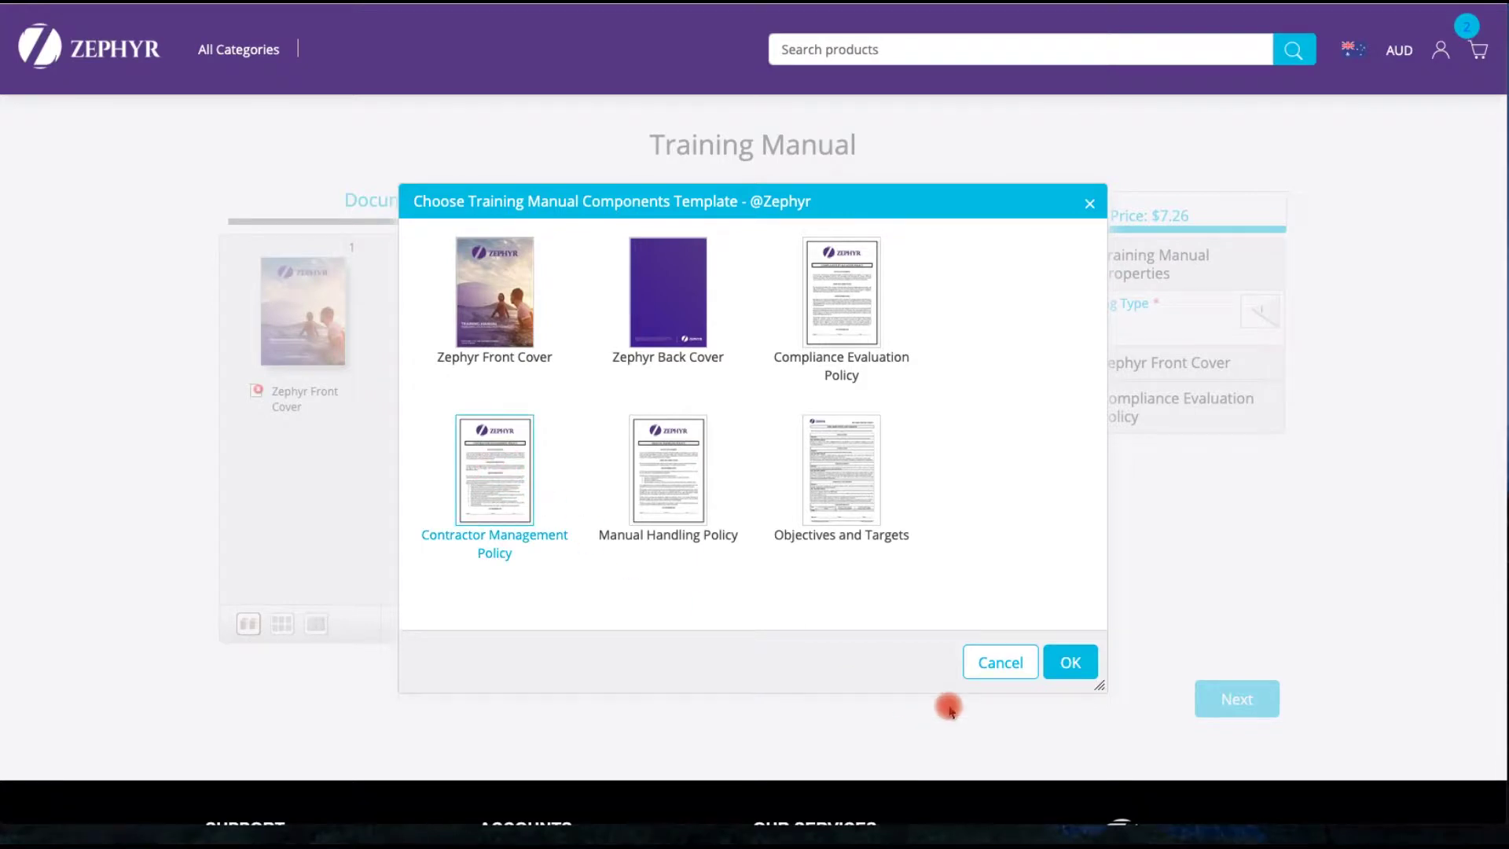
pyautogui.click(1069, 661)
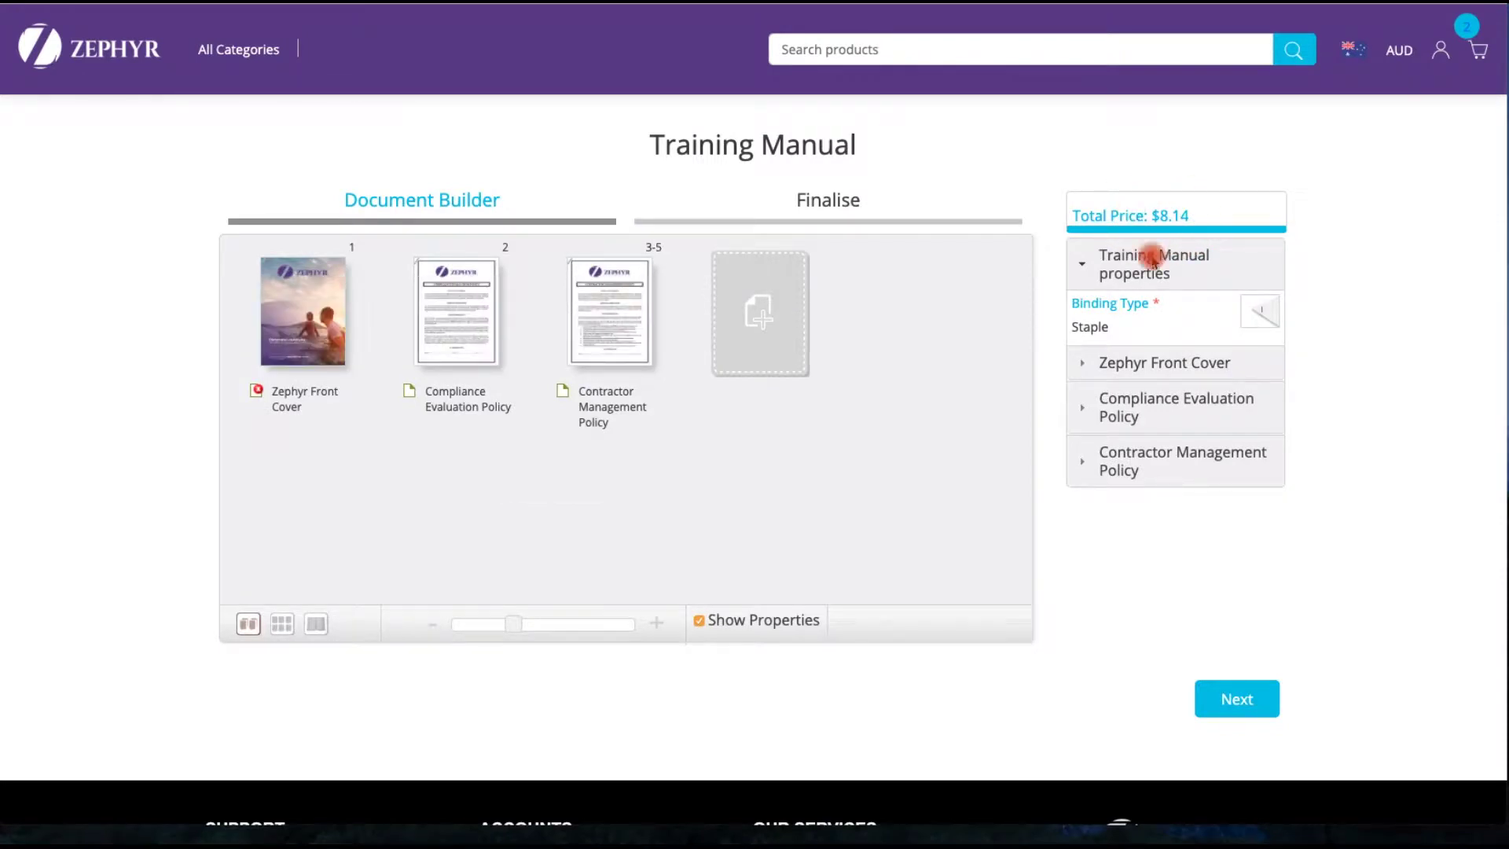
pyautogui.moveTo(631, 279)
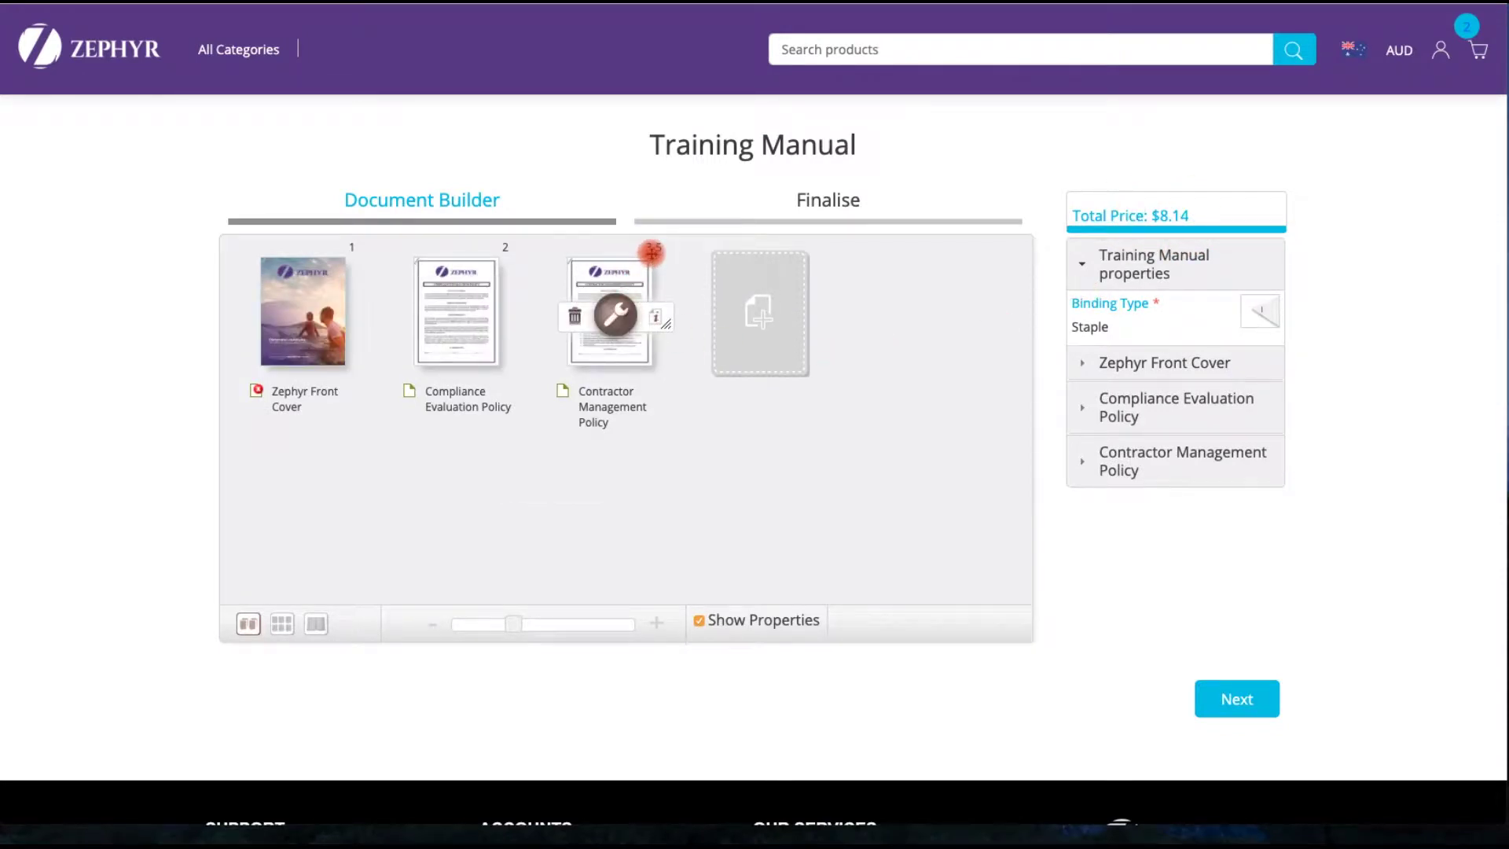
pyautogui.click(768, 327)
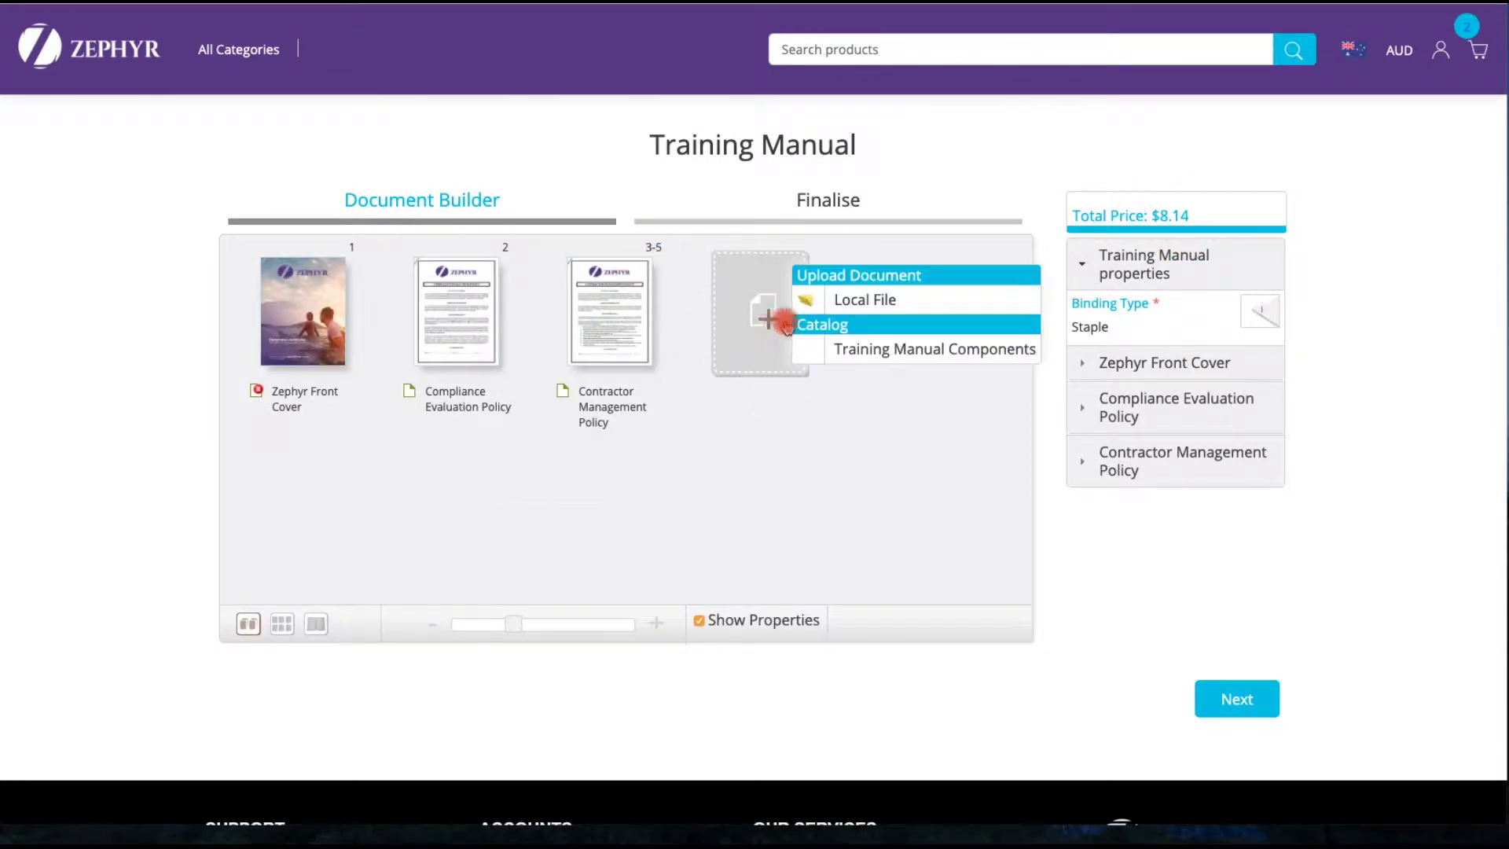
# - Try uploading economic-outlook not A4.pdf, then remove it after the paper-size warning
pyautogui.click(879, 299)
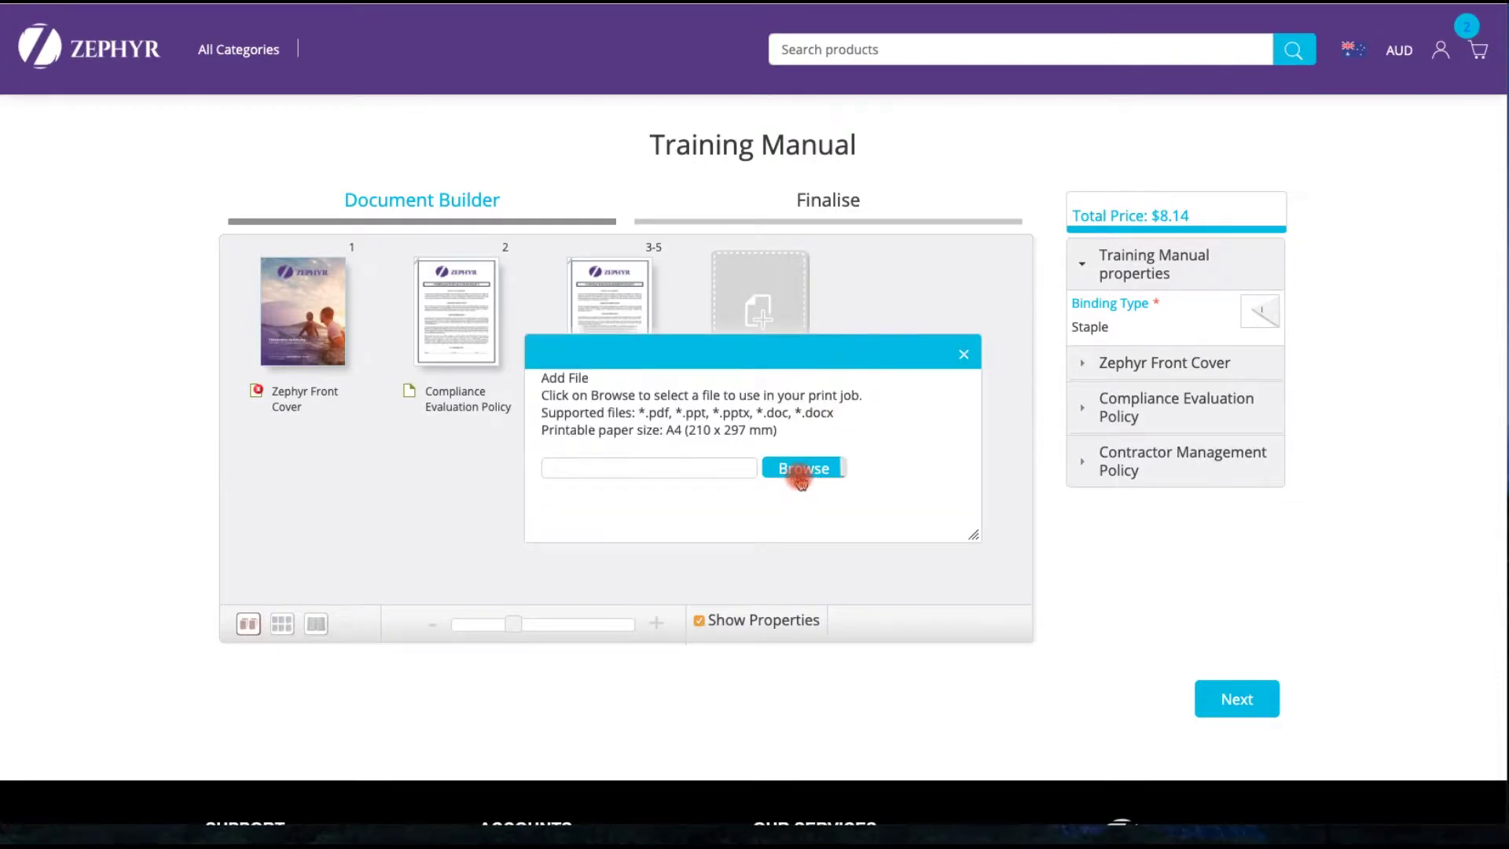
pyautogui.click(801, 476)
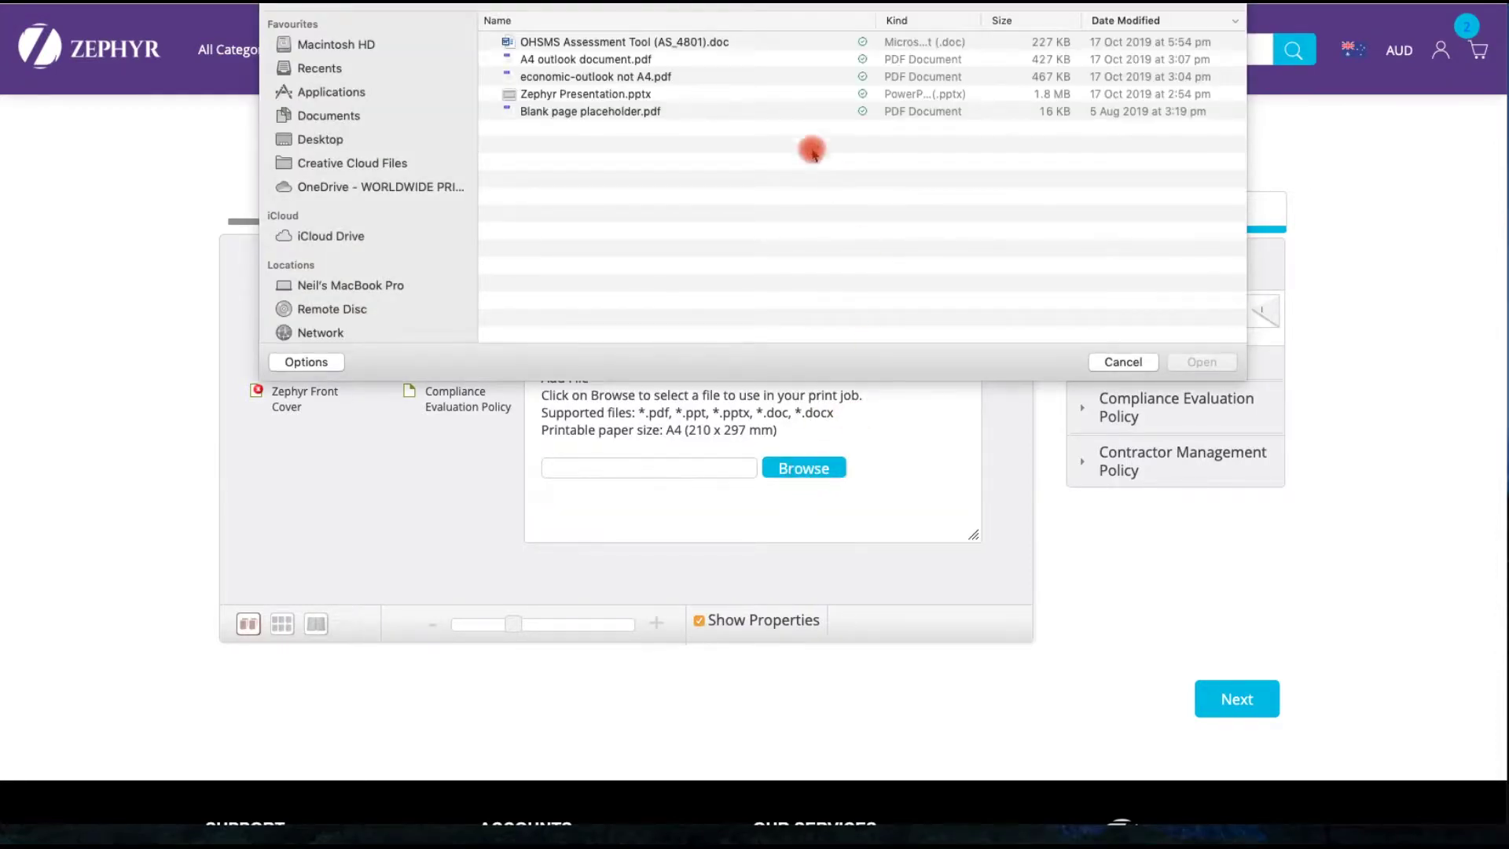
pyautogui.click(629, 77)
pyautogui.click(1189, 363)
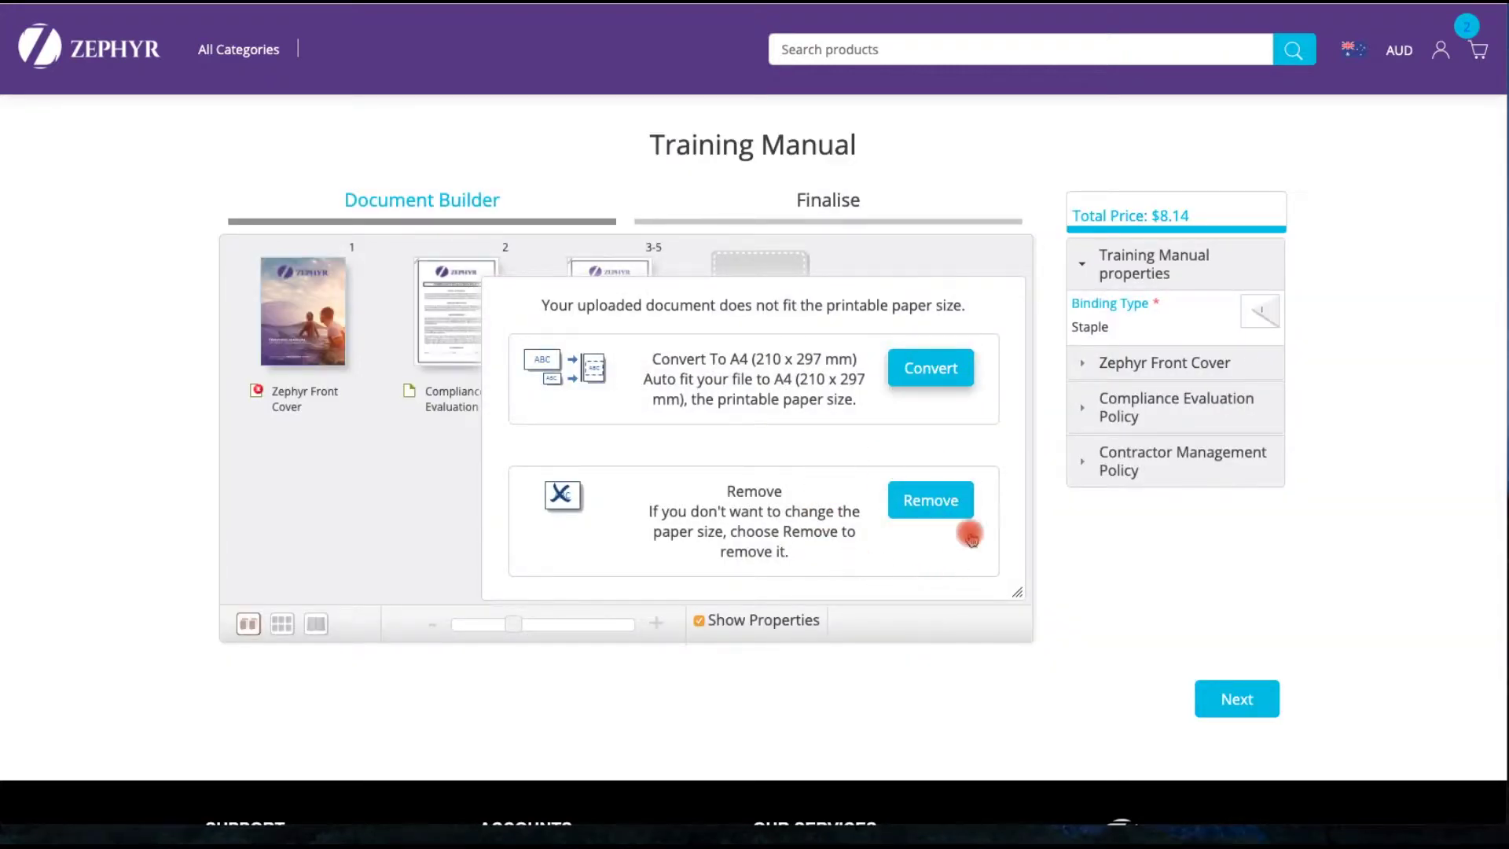
pyautogui.click(927, 507)
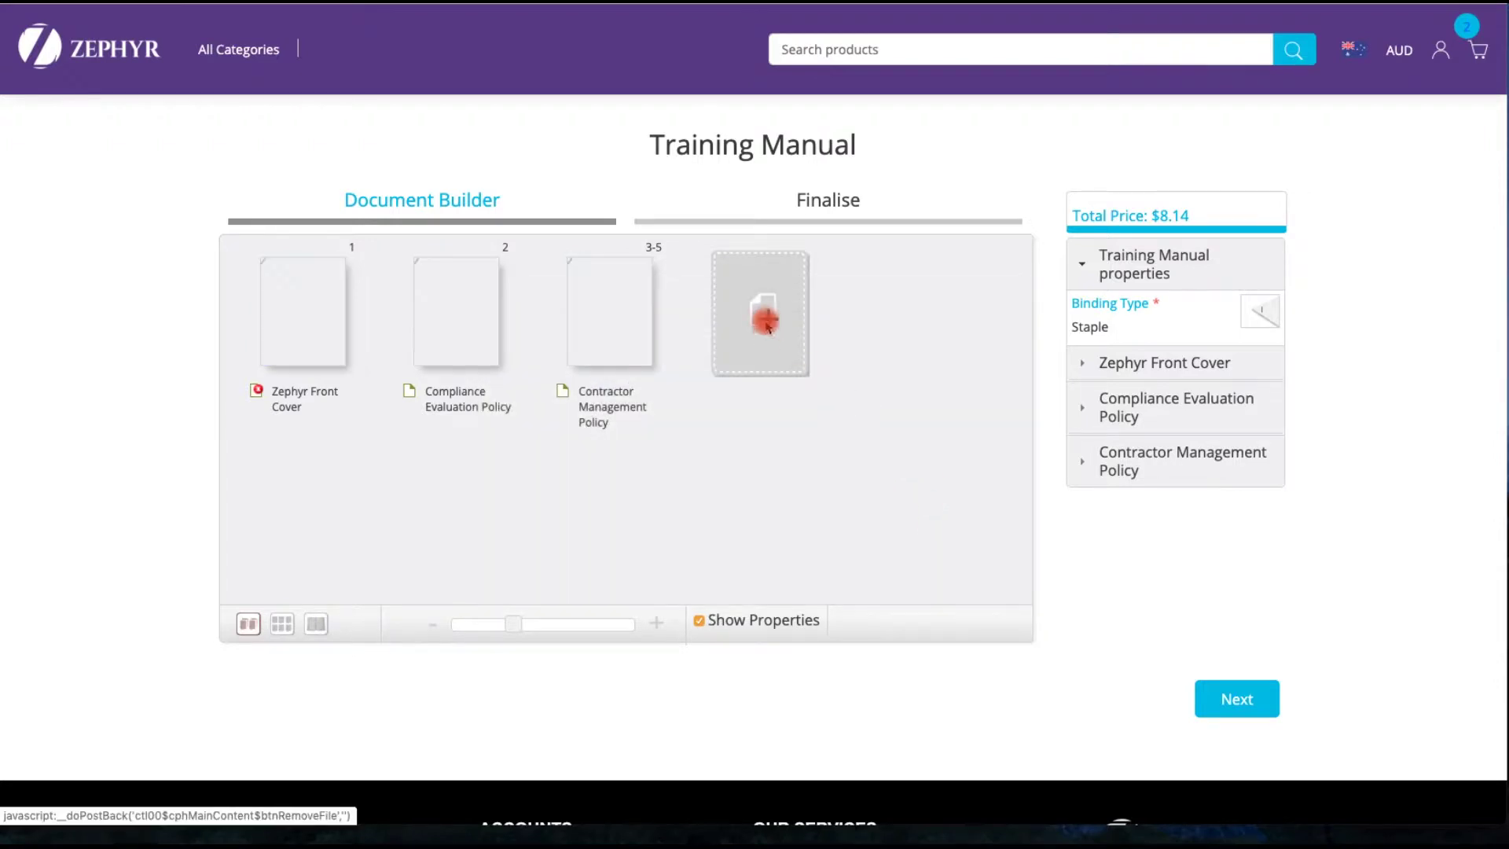
pyautogui.click(766, 322)
pyautogui.click(855, 299)
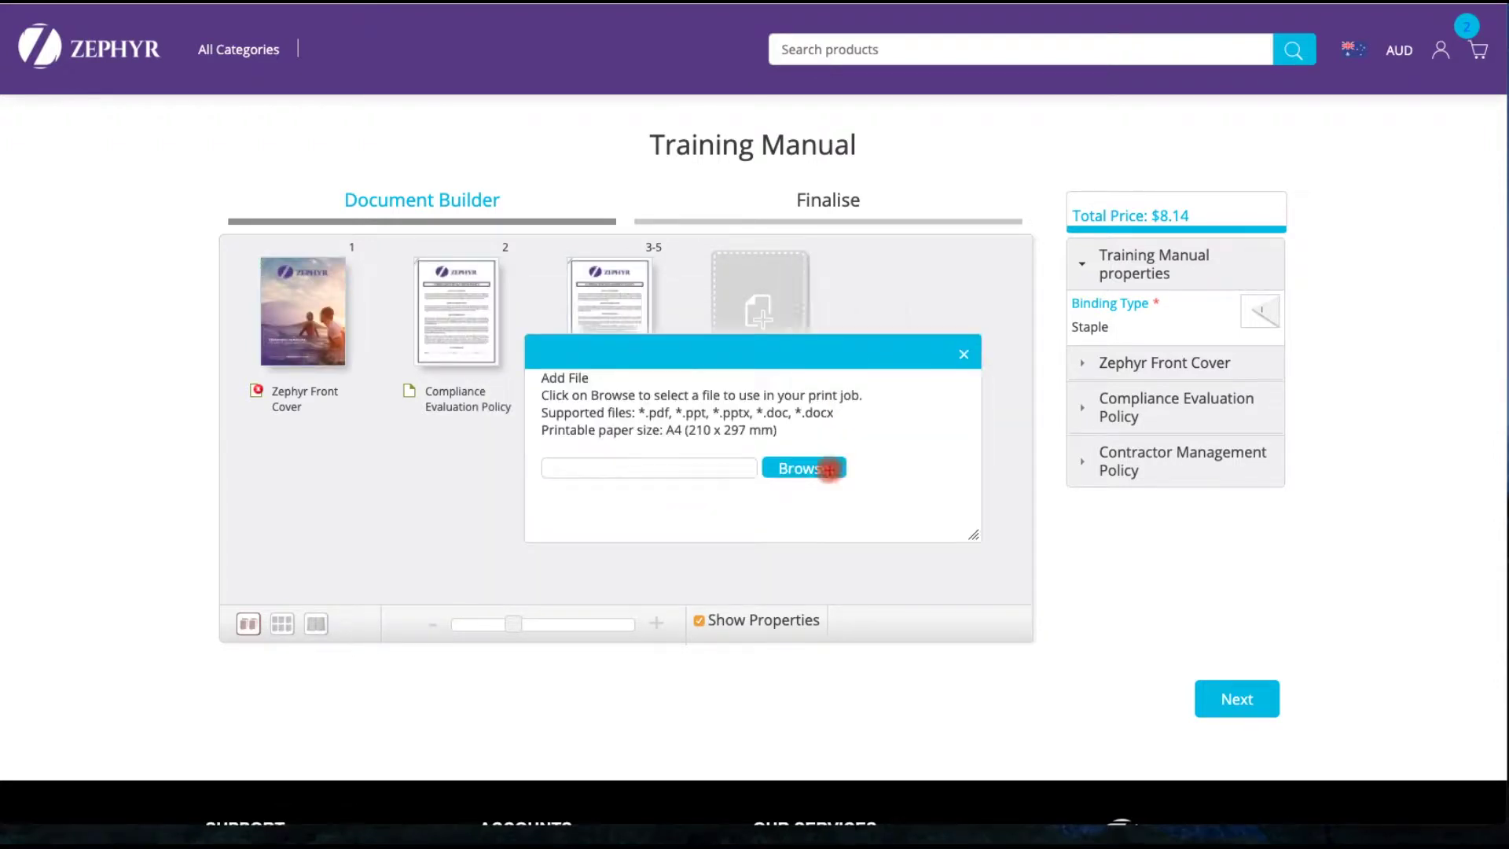
# - Upload A4 outlook document.pdf as pages 6–15, raising the total to $16.72
pyautogui.click(821, 470)
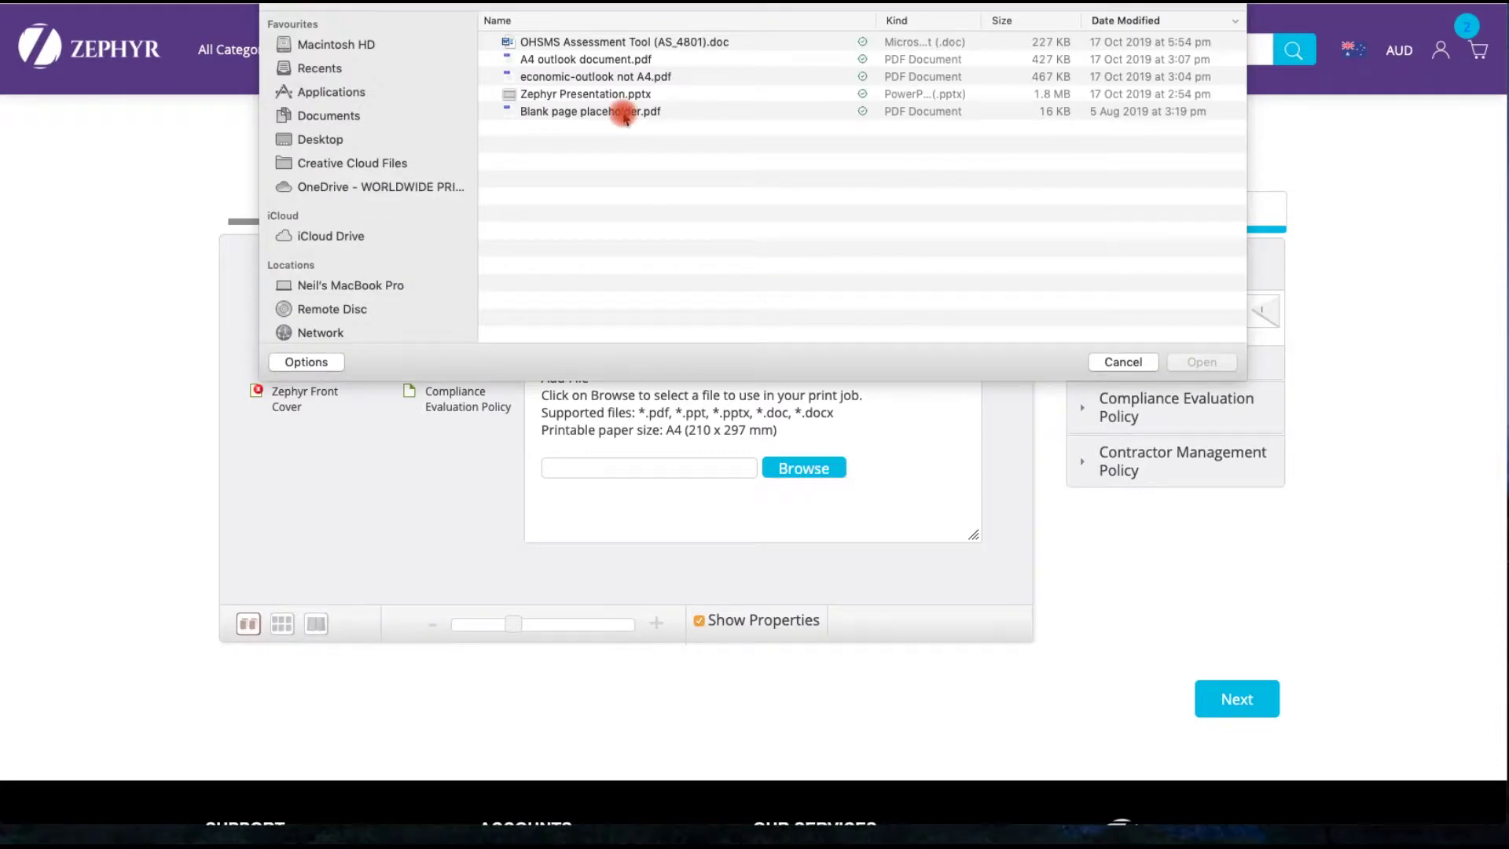
pyautogui.click(588, 59)
pyautogui.click(1201, 362)
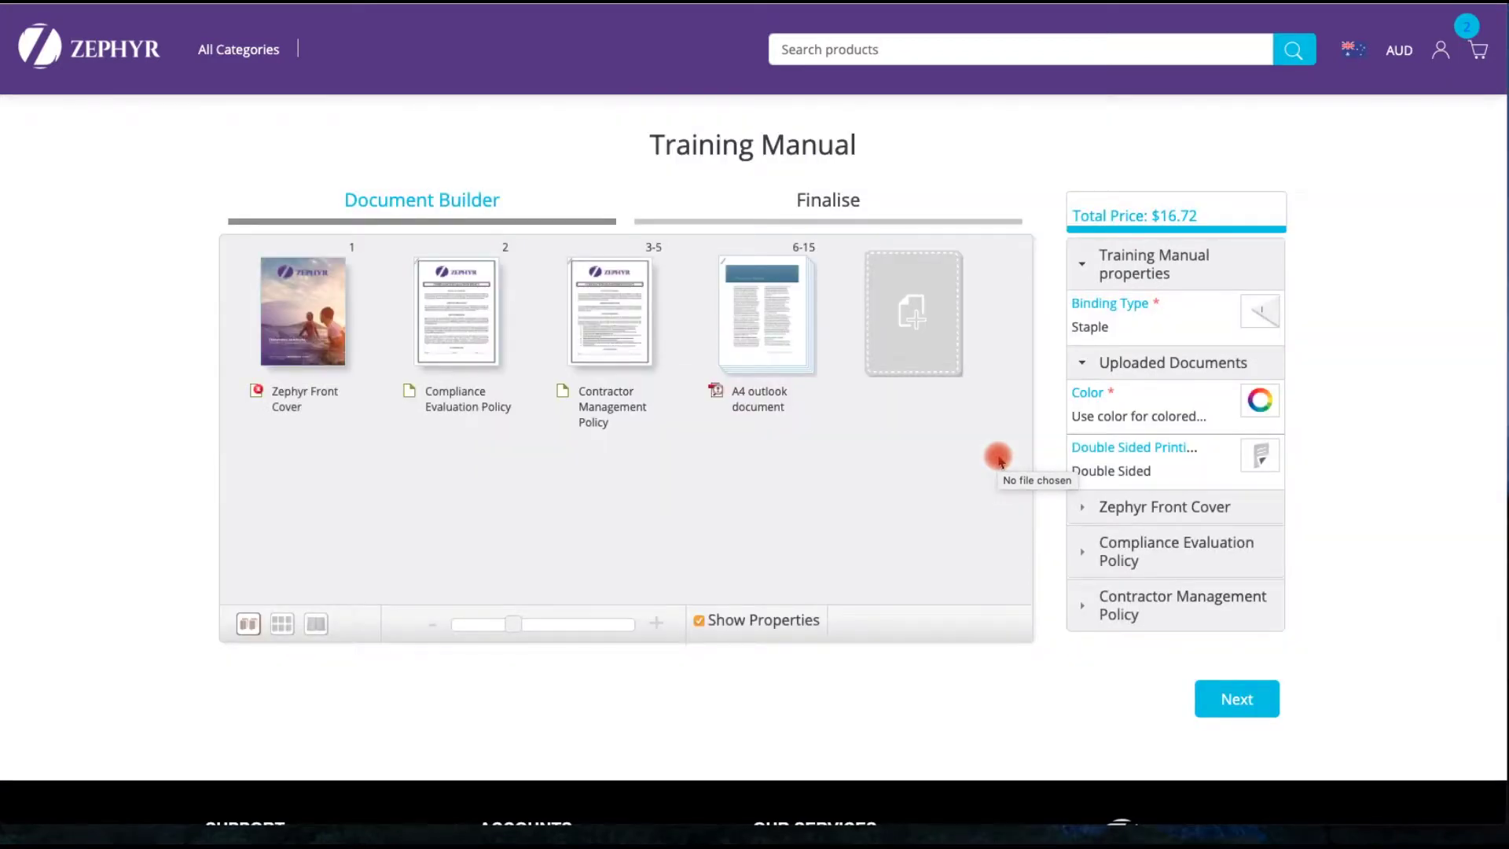
pyautogui.click(920, 322)
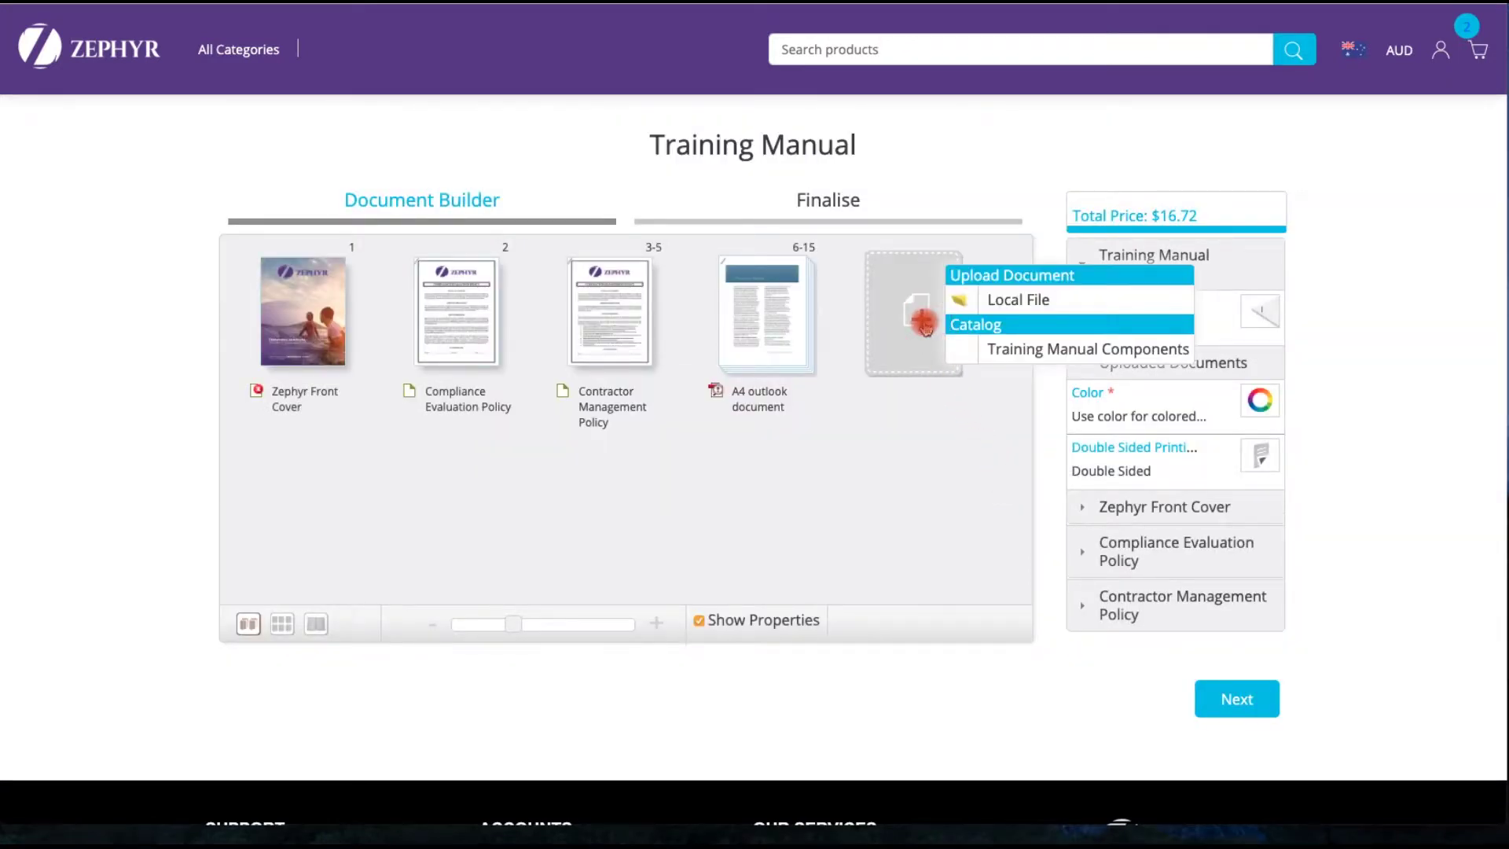
# - Upload Zephyr Presentation.pptx as 2 handouts per page, converted to A4, filling pages 16–30
pyautogui.click(992, 302)
pyautogui.click(798, 471)
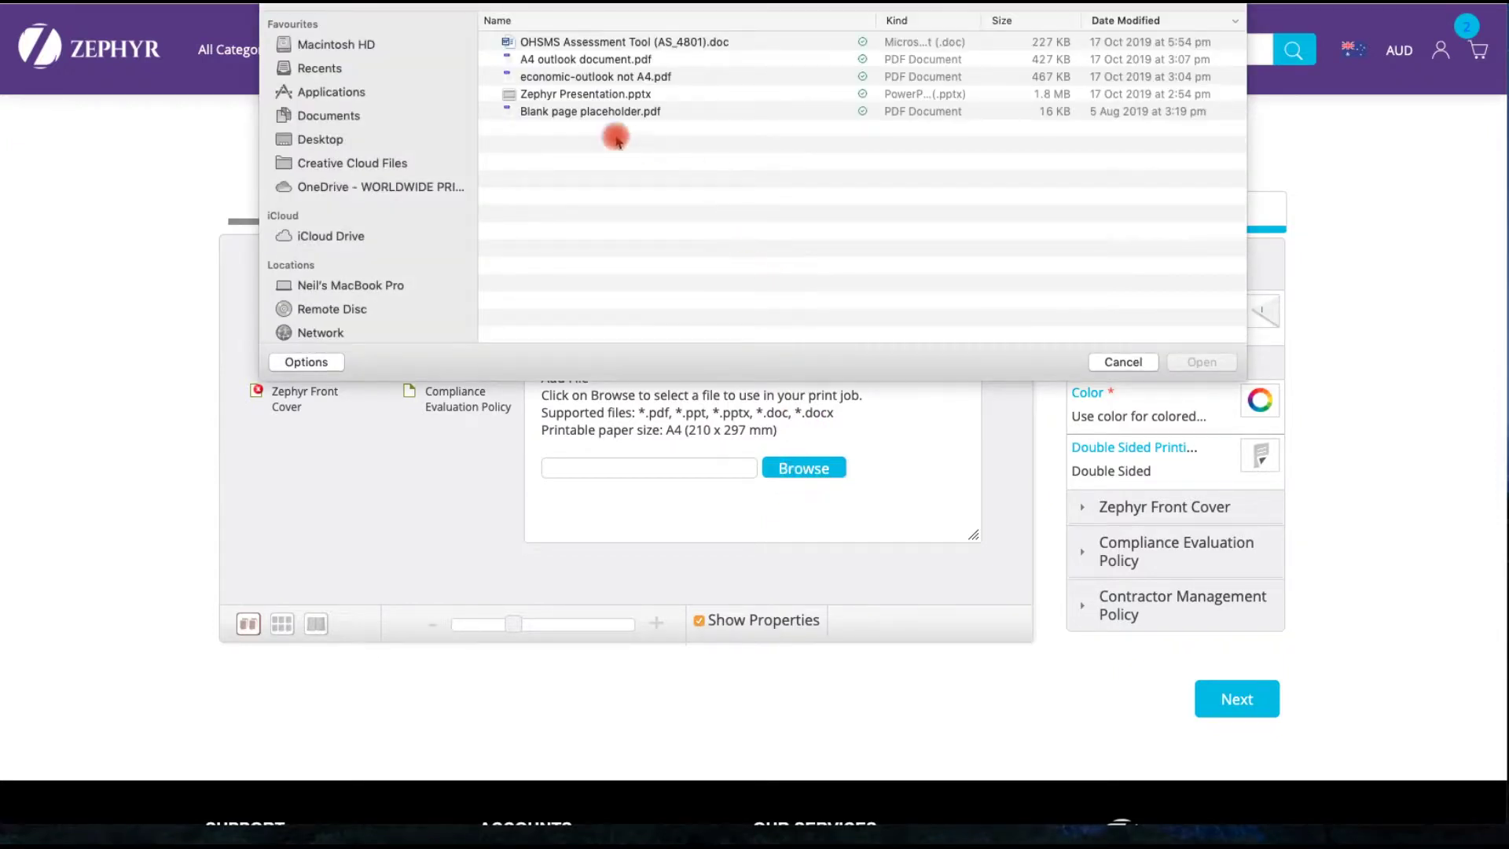
pyautogui.click(547, 96)
pyautogui.click(1195, 365)
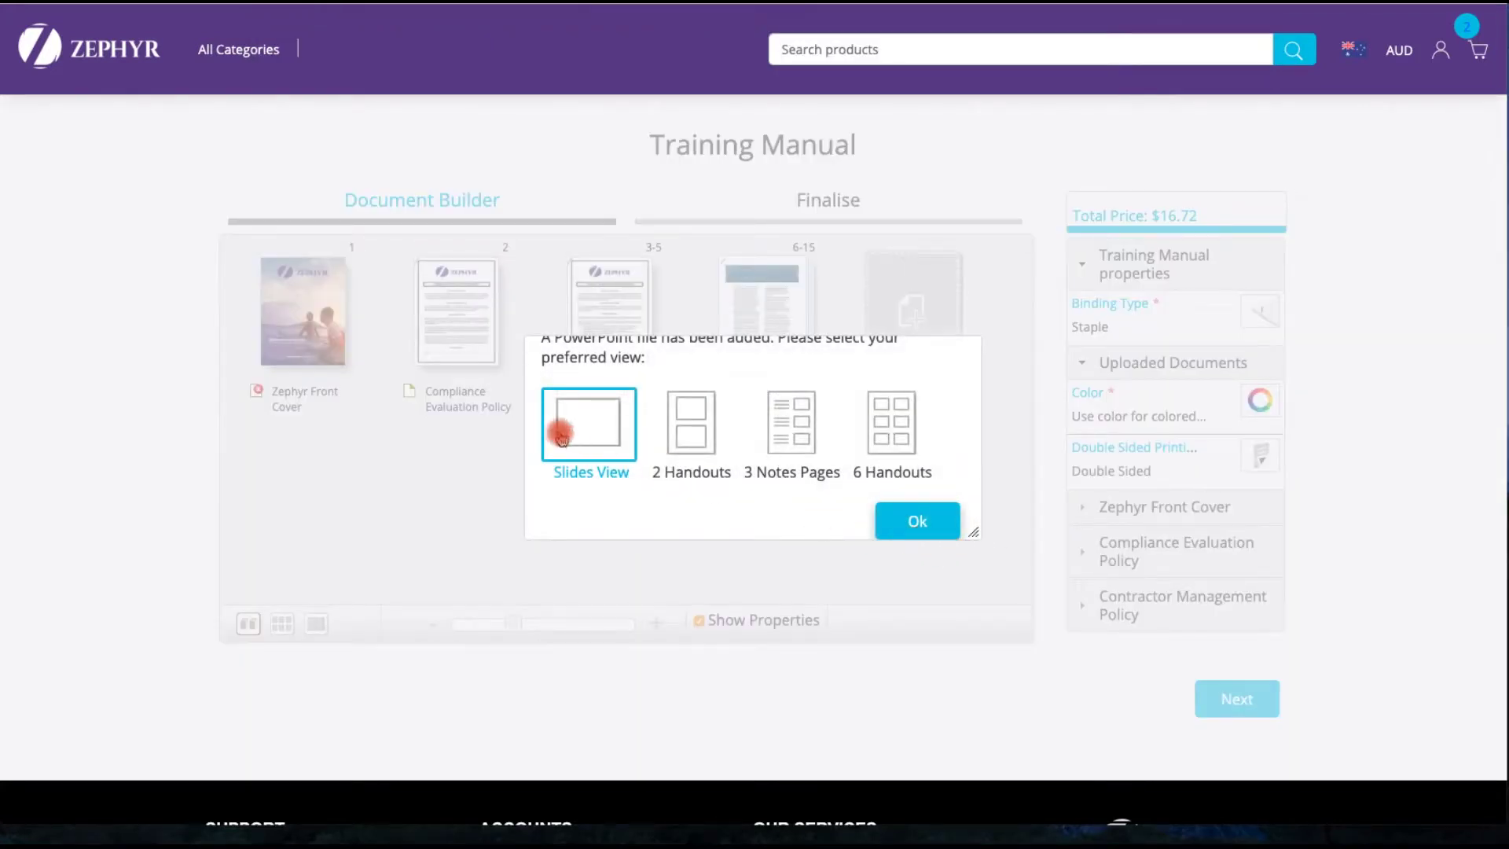
pyautogui.scroll(1, 825, 423)
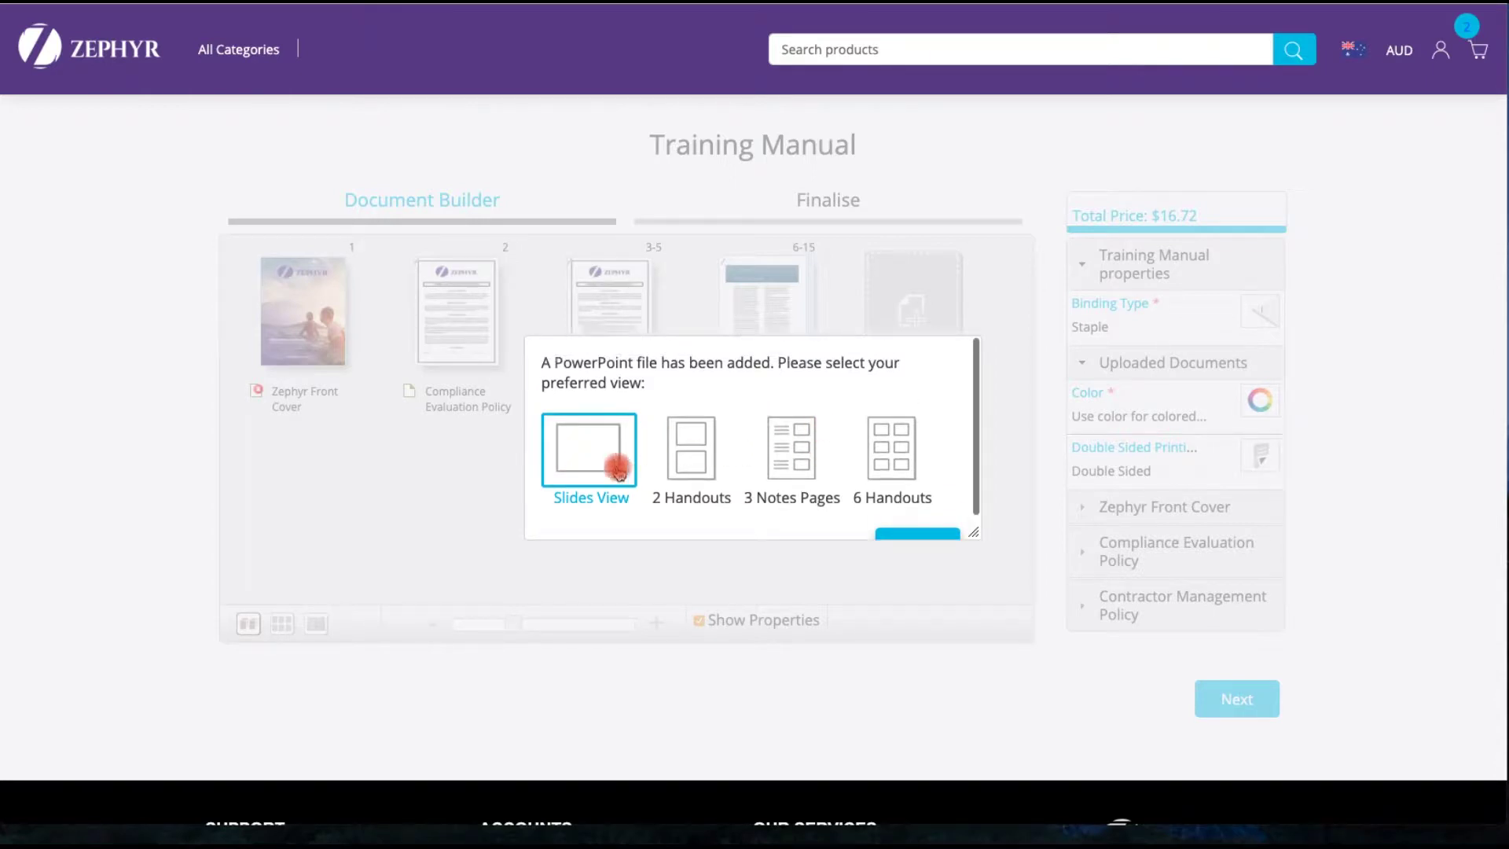
pyautogui.click(693, 440)
pyautogui.scroll(-1, 794, 450)
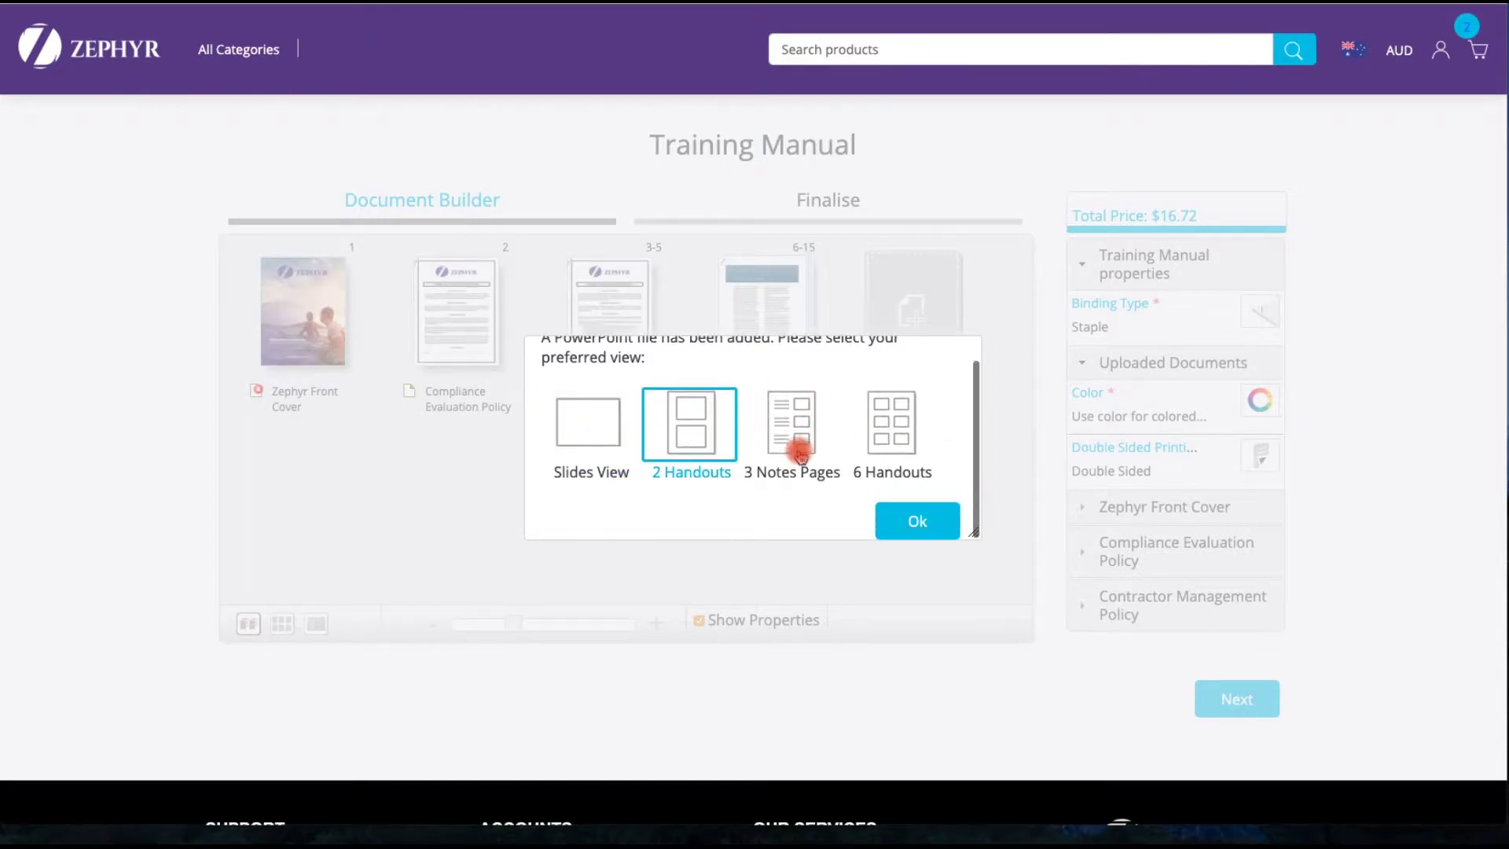
pyautogui.click(920, 520)
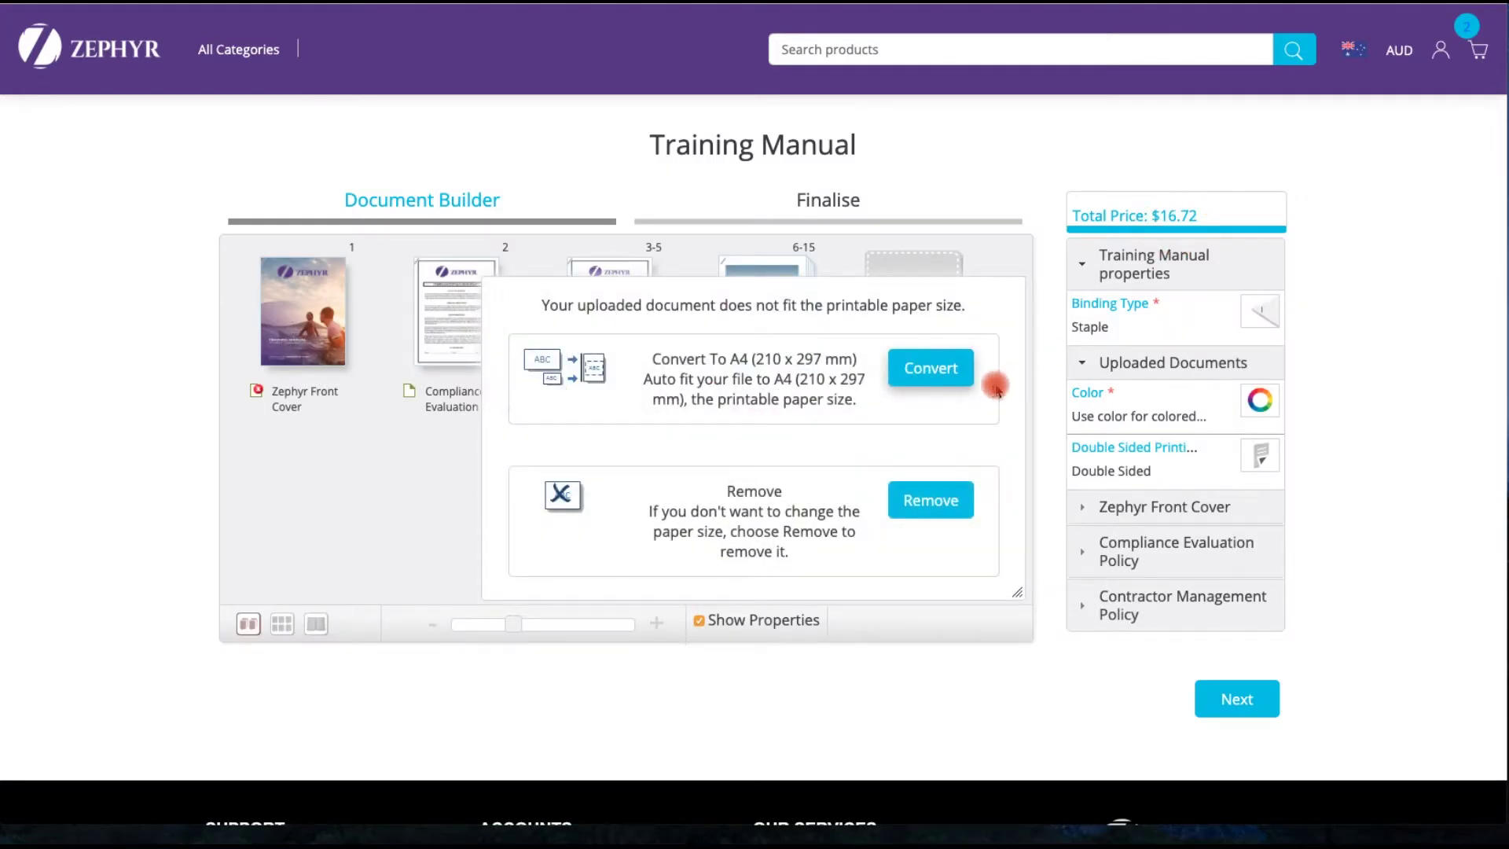
pyautogui.click(937, 369)
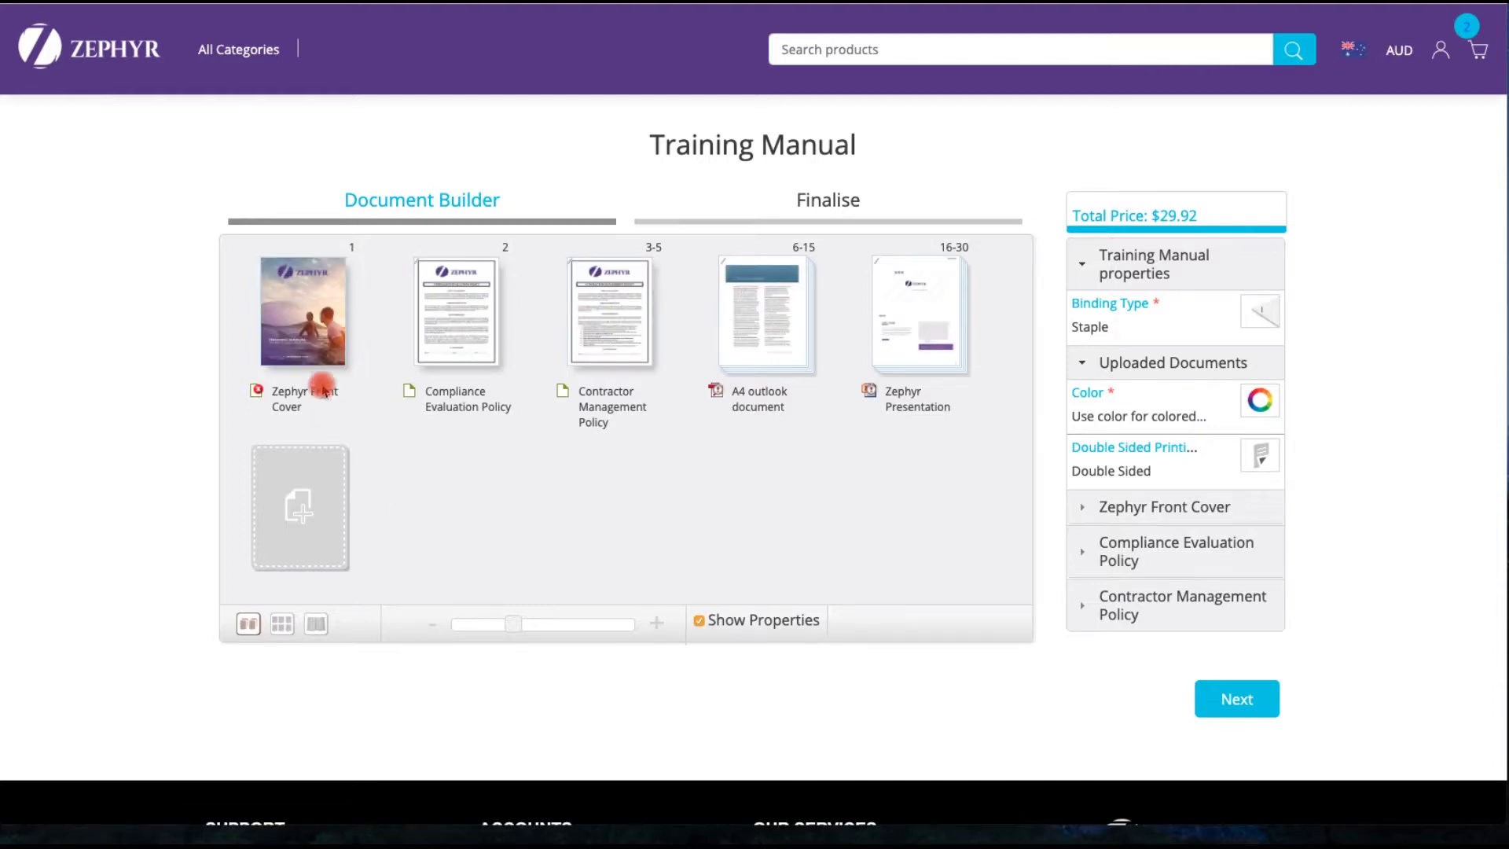
pyautogui.click(309, 318)
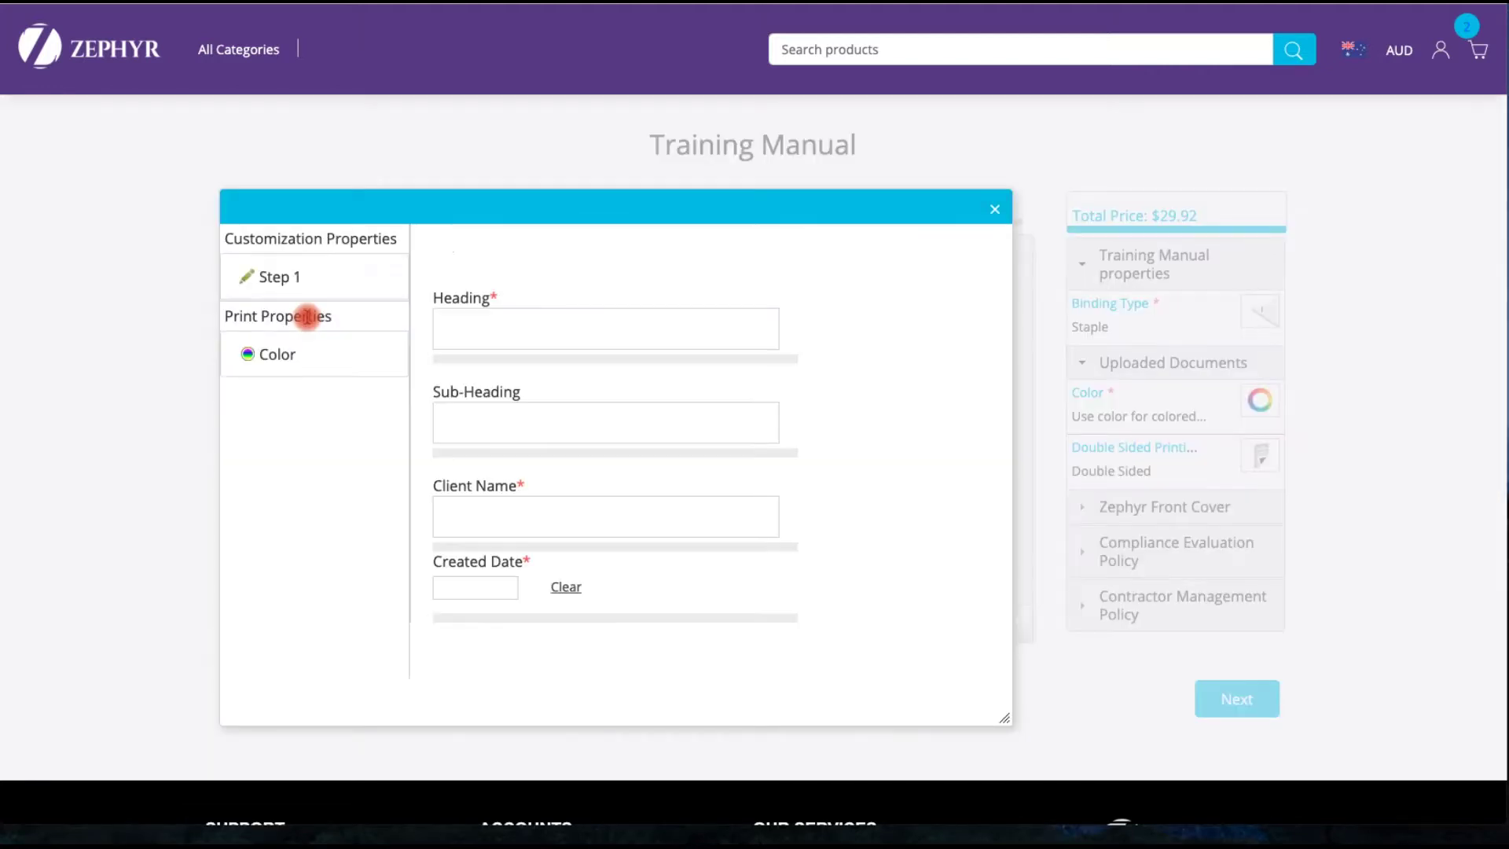
# - Enter cover heading 'Safety and induction training manual', sub-heading 'Version 1.3' and the client's name
pyautogui.click(446, 331)
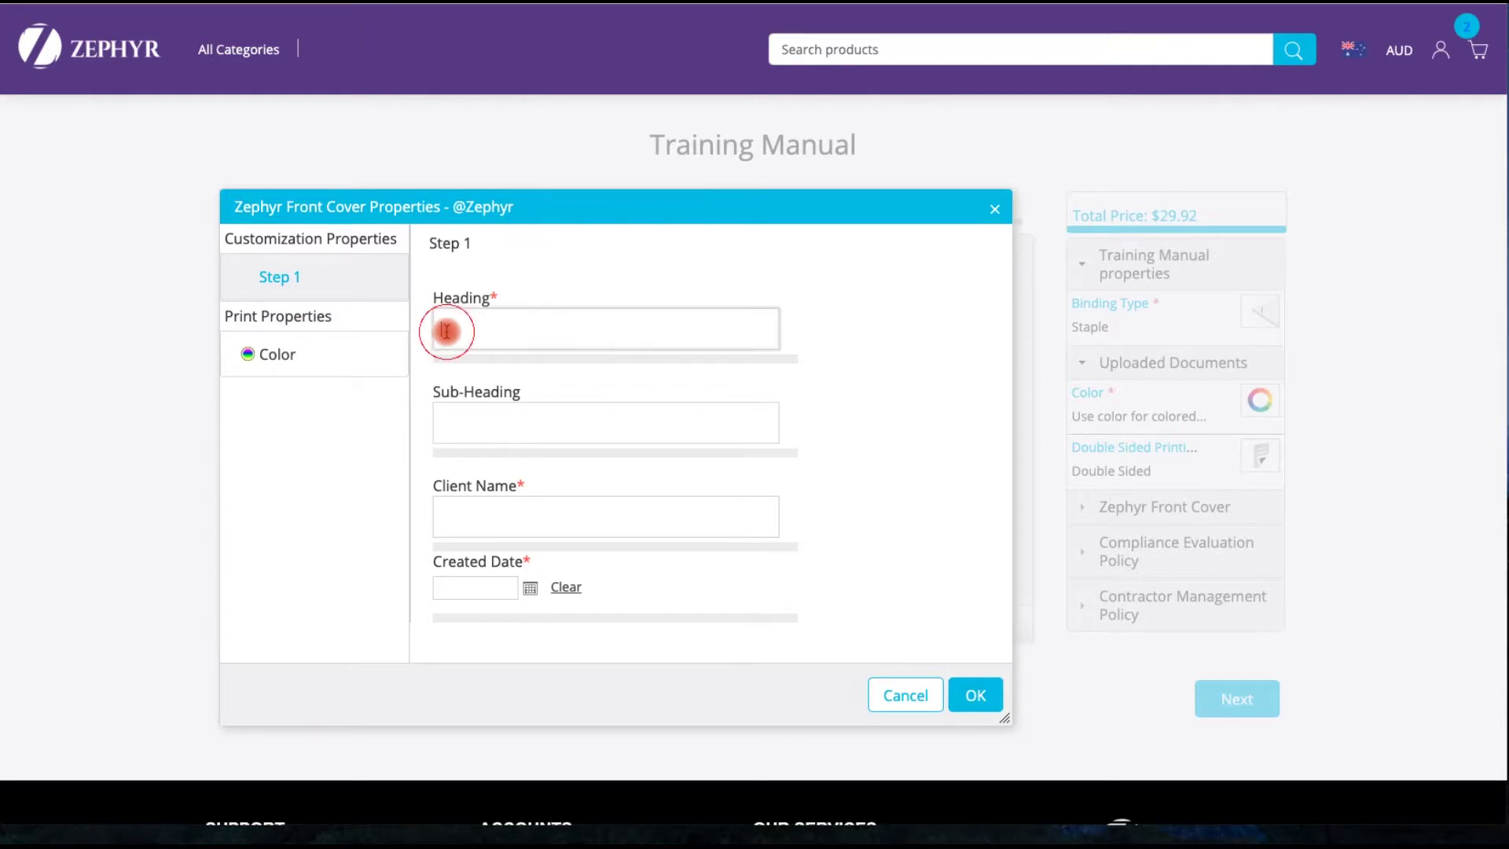
pyautogui.write('Safety and induction training m')
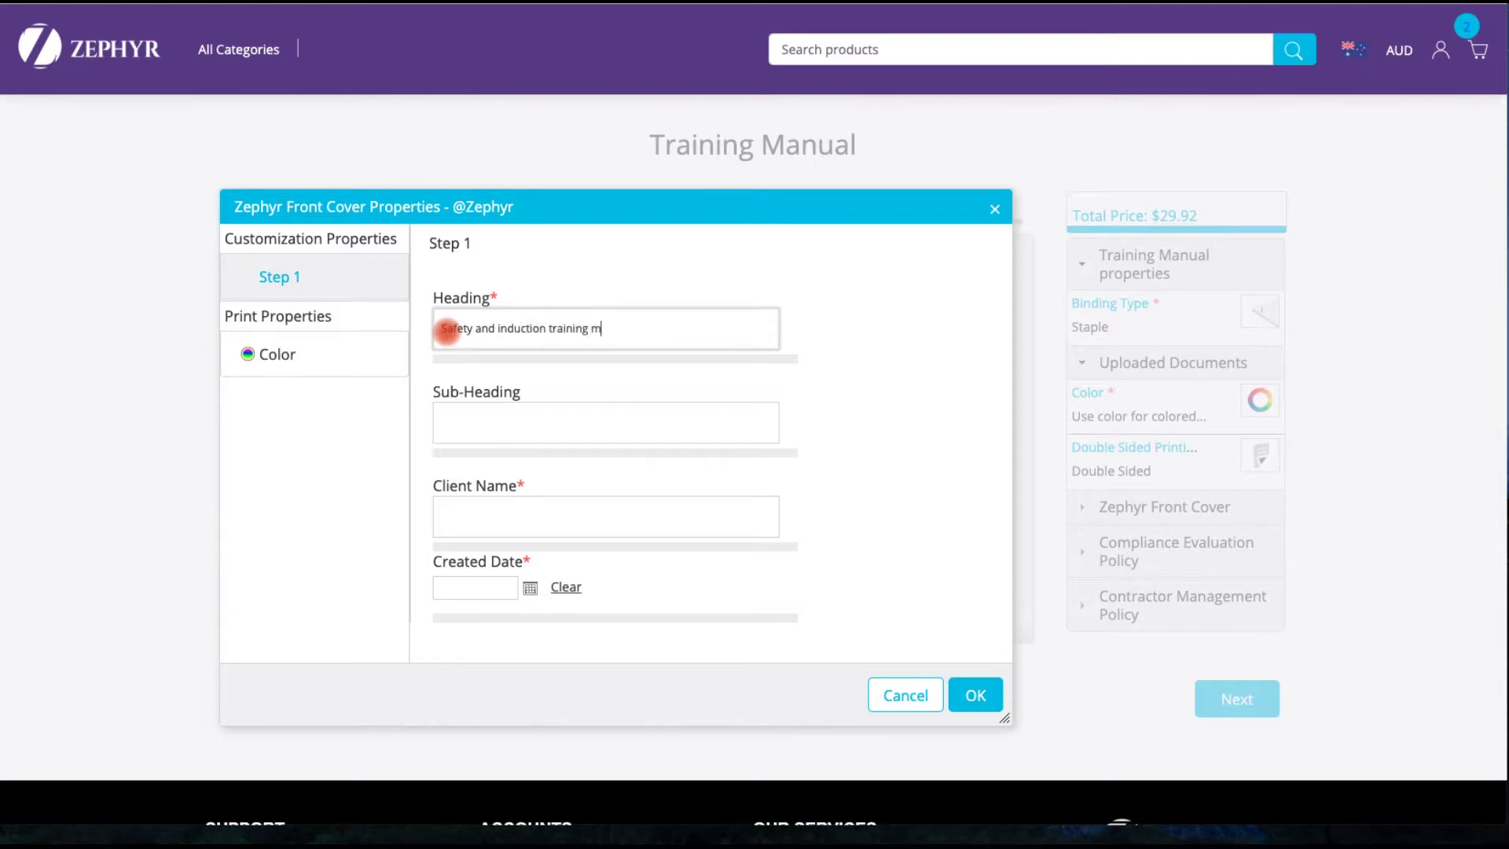
pyautogui.click(486, 424)
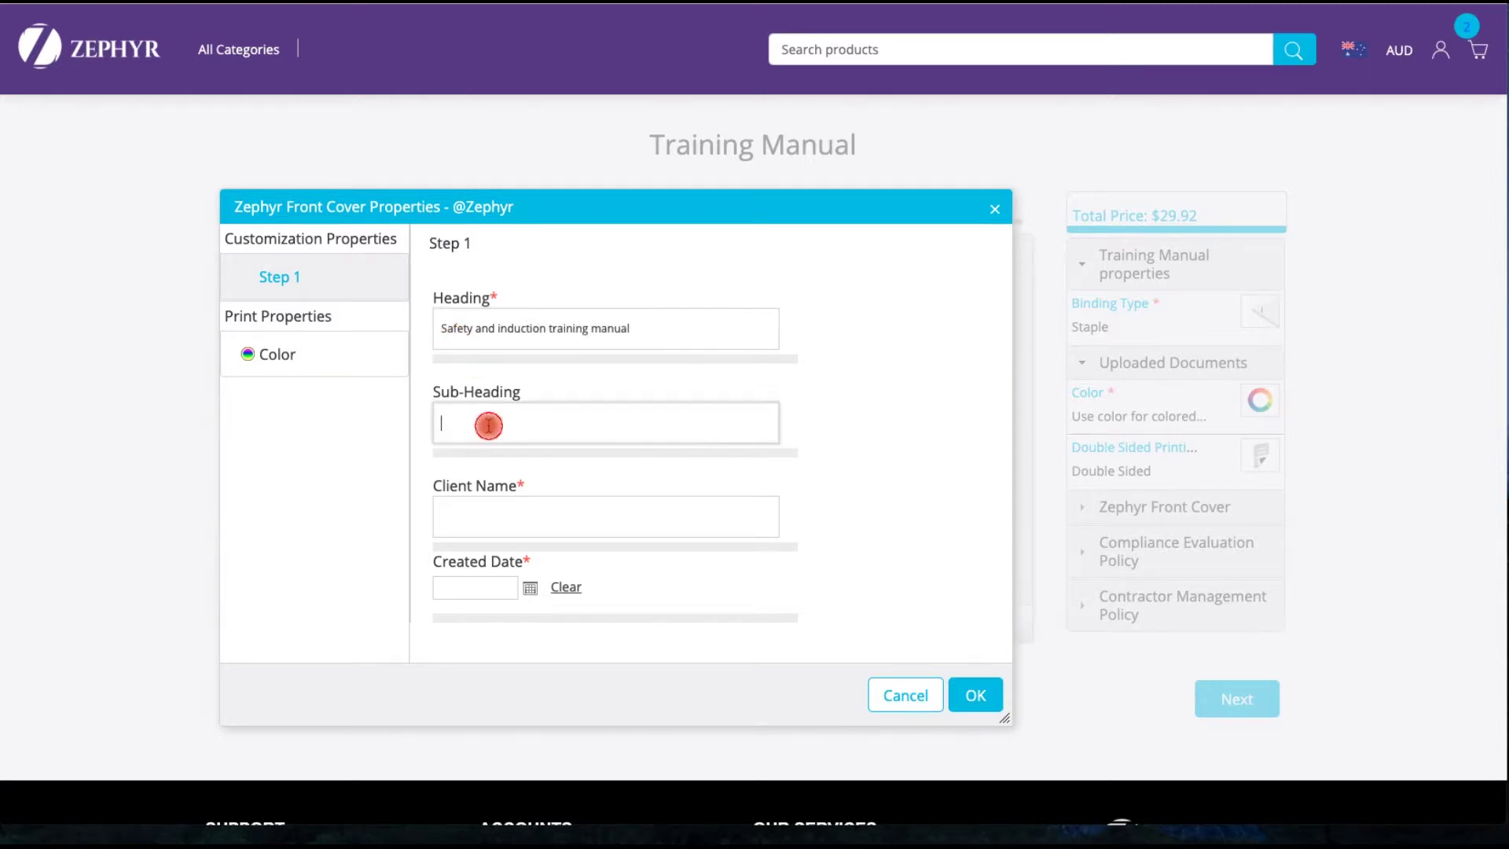
pyautogui.write('Version 1.3')
pyautogui.click(496, 522)
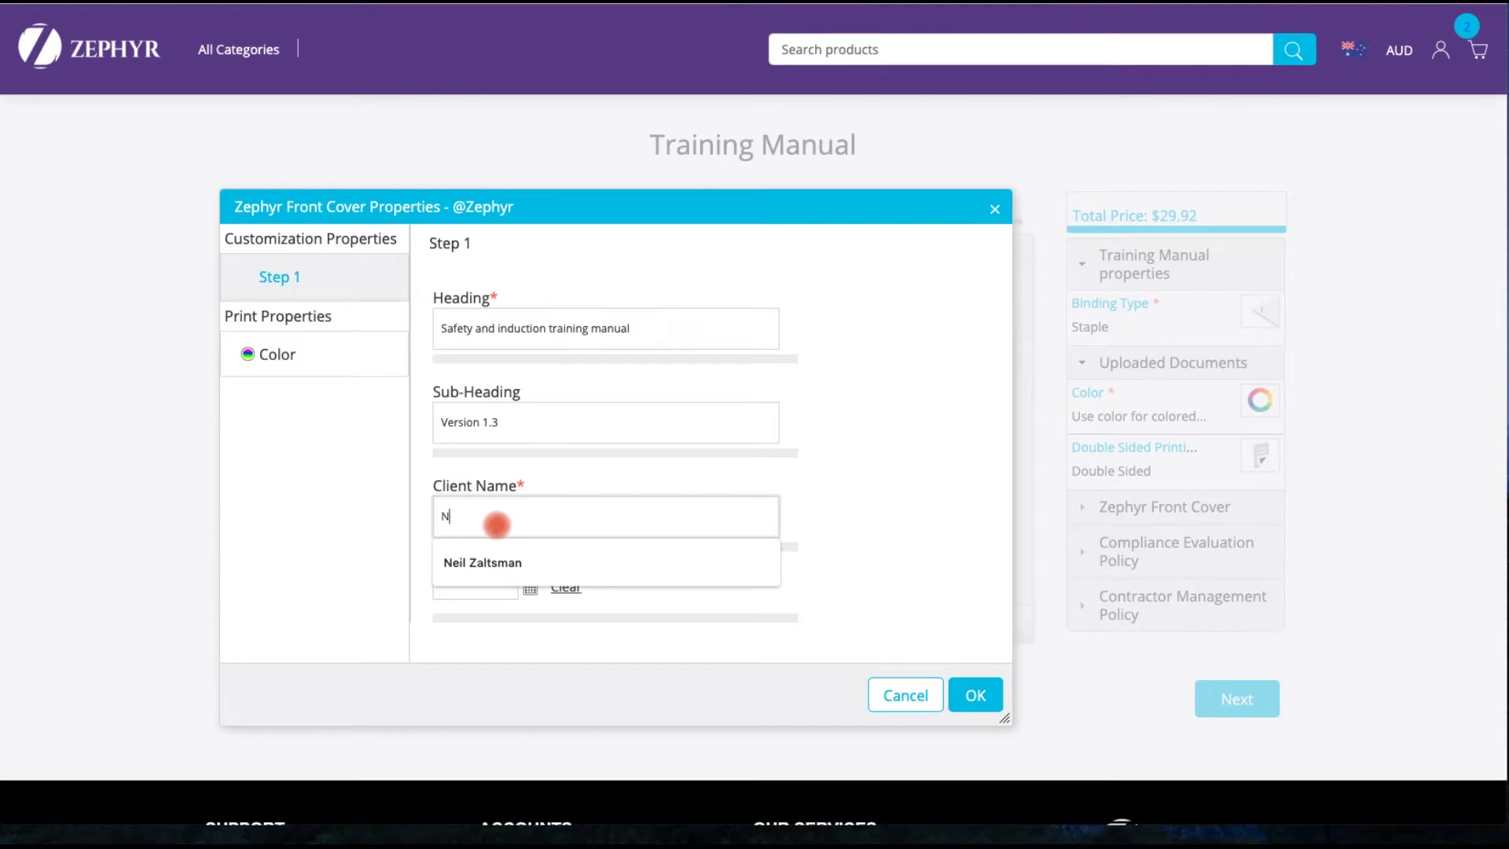
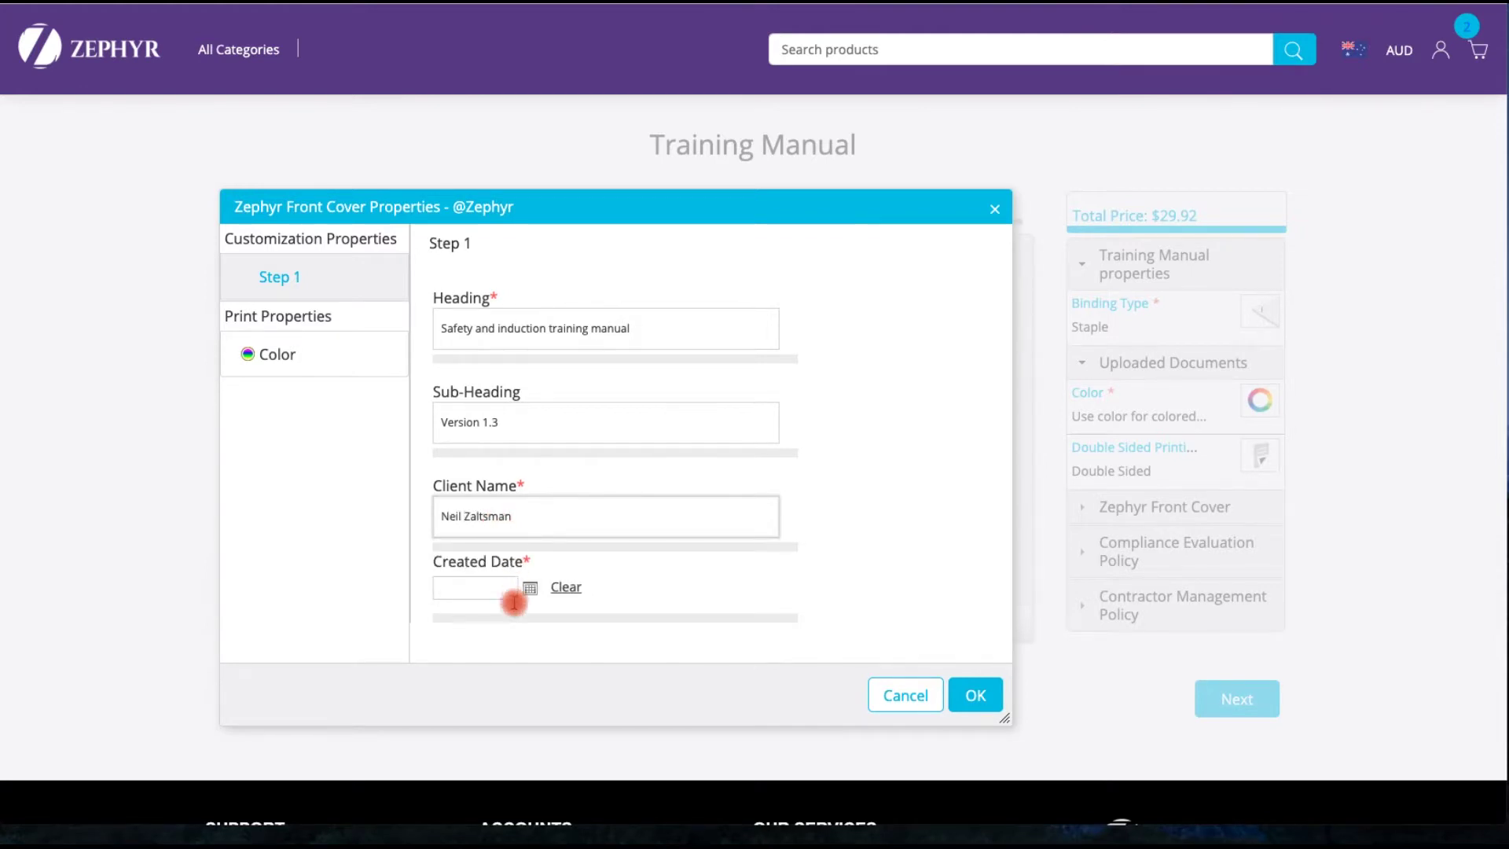
# - Set the cover's created date to 23/10/2019 and confirm the front cover details
pyautogui.click(530, 588)
pyautogui.click(719, 526)
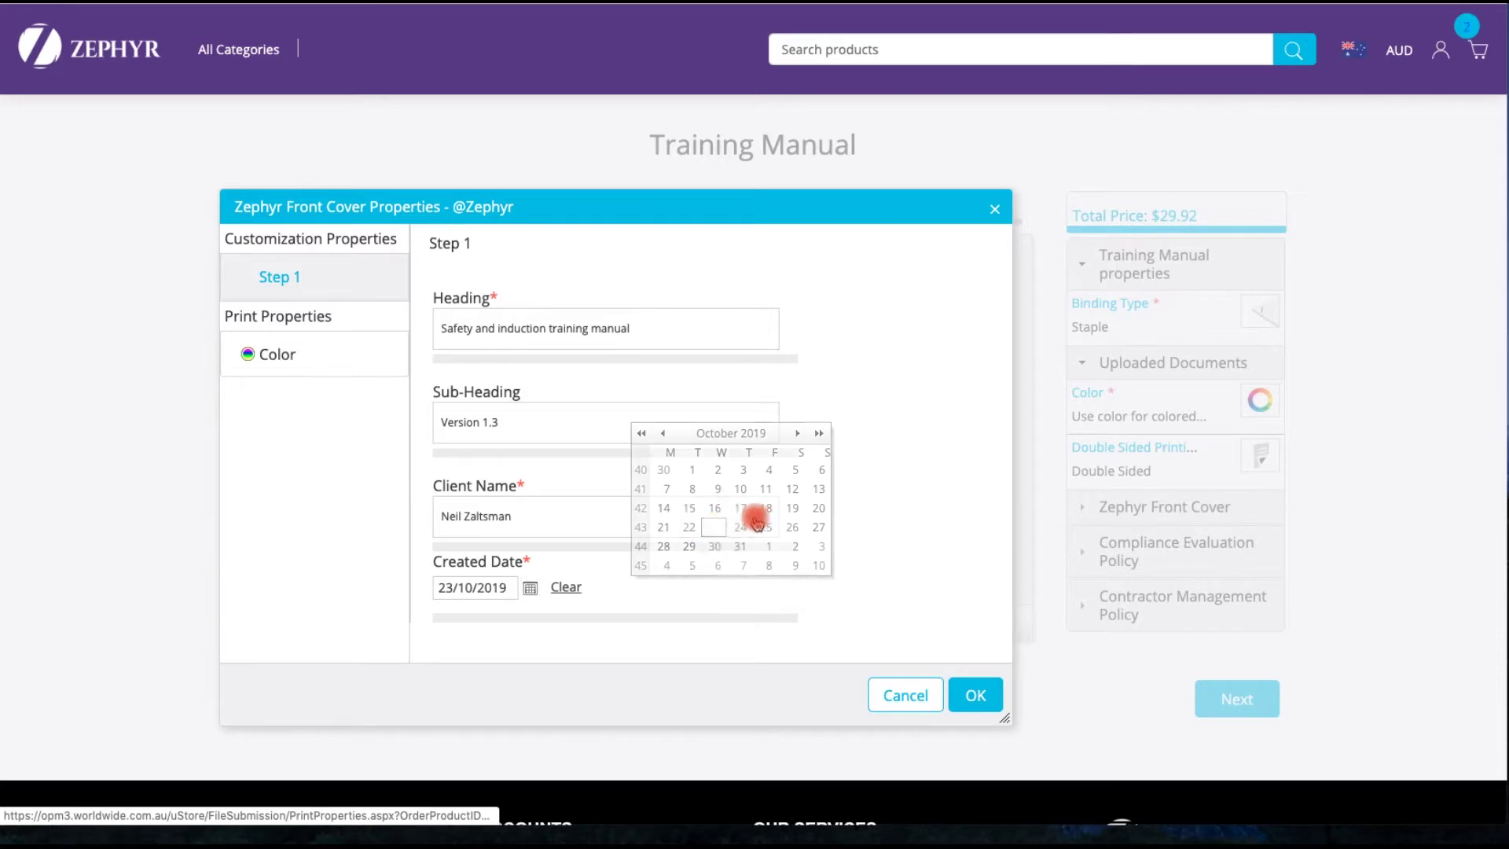
pyautogui.scroll(-2, 721, 546)
pyautogui.click(982, 515)
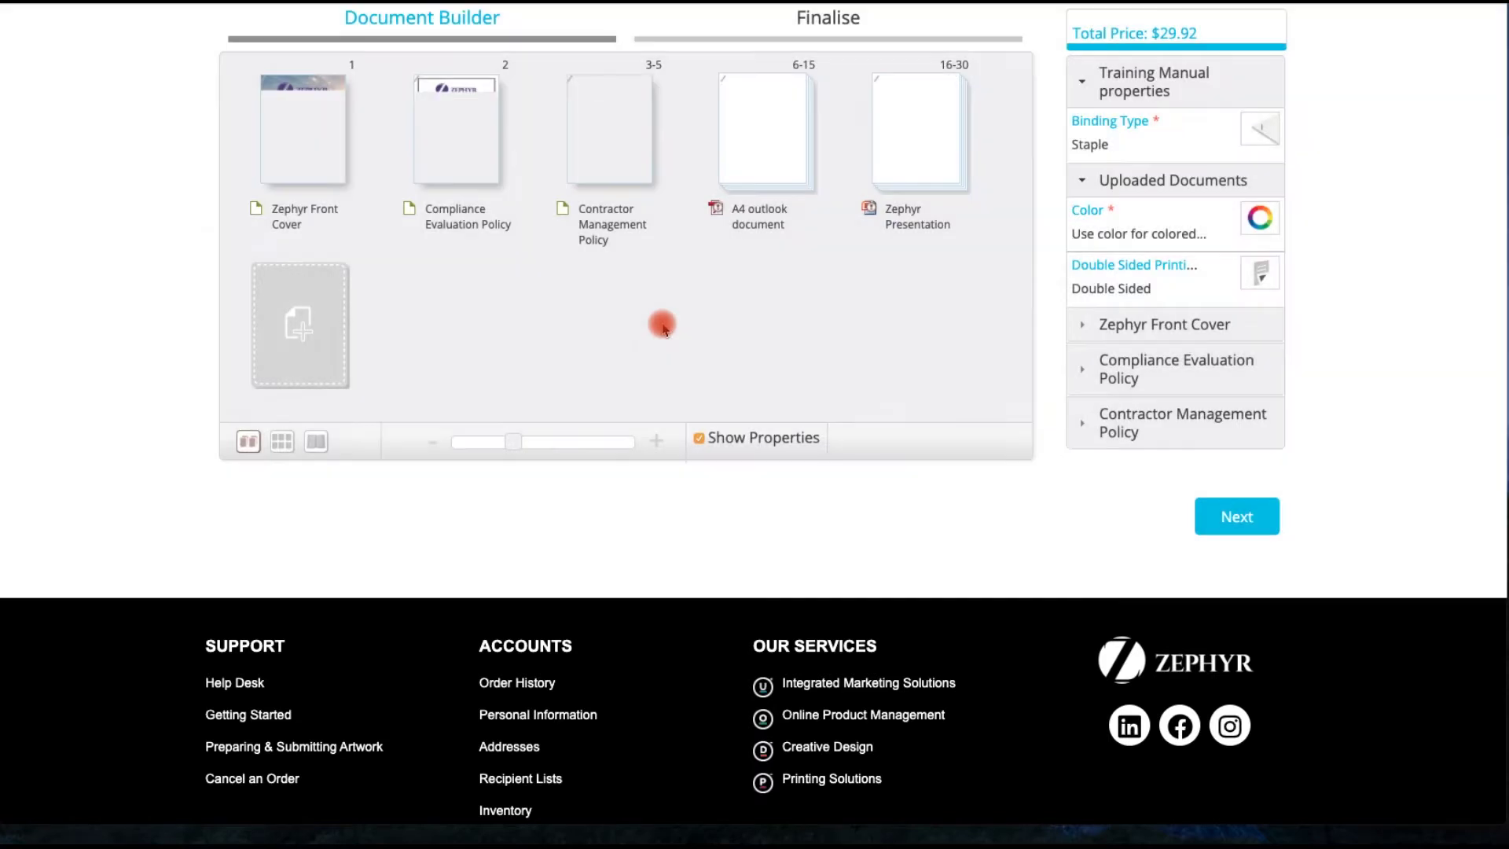
pyautogui.scroll(2, 662, 324)
pyautogui.scroll(1, 662, 323)
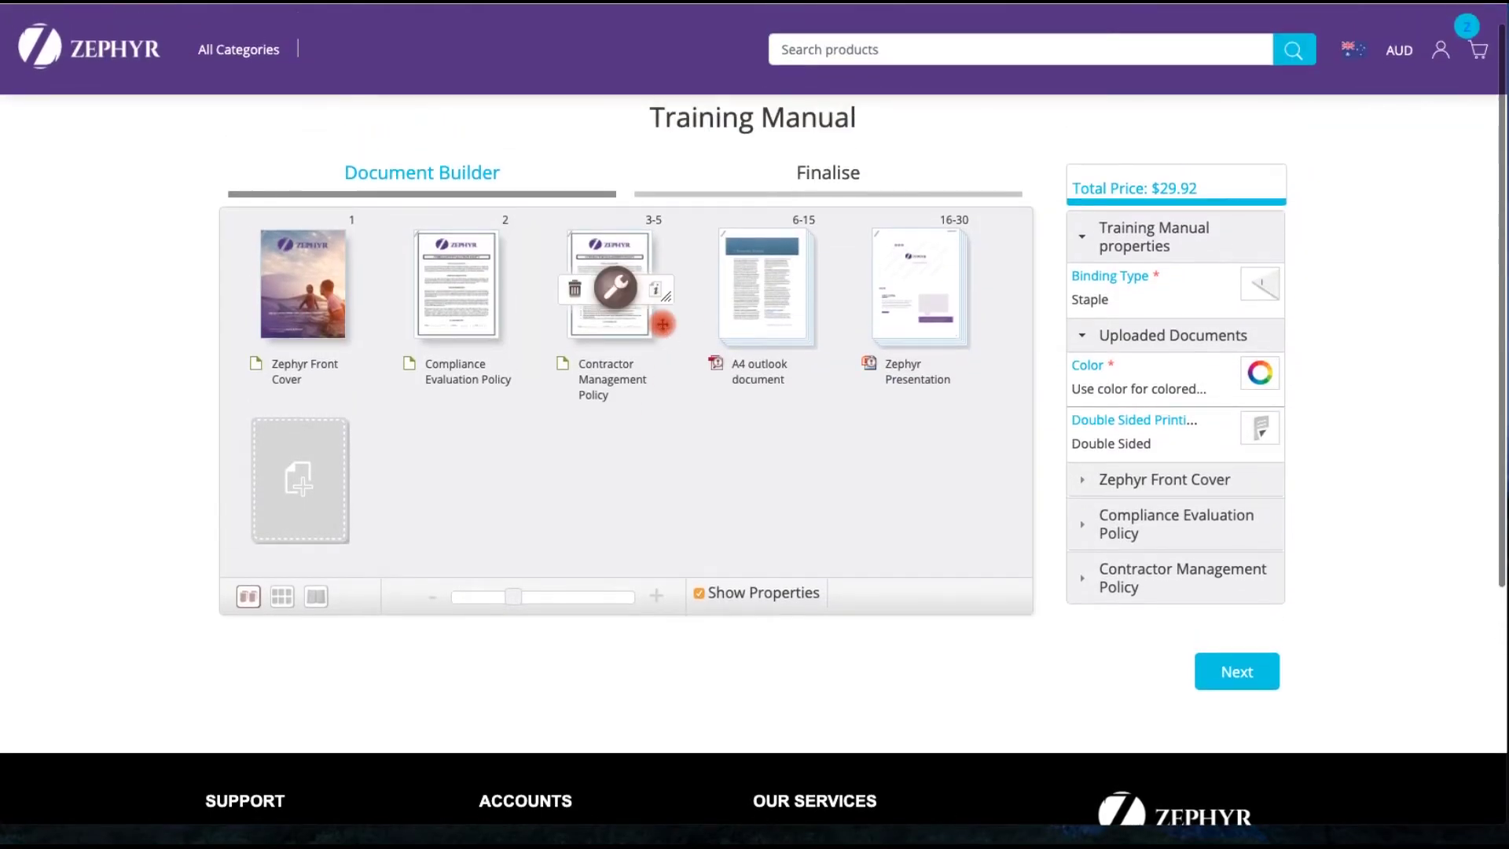
pyautogui.scroll(-1, 1092, 307)
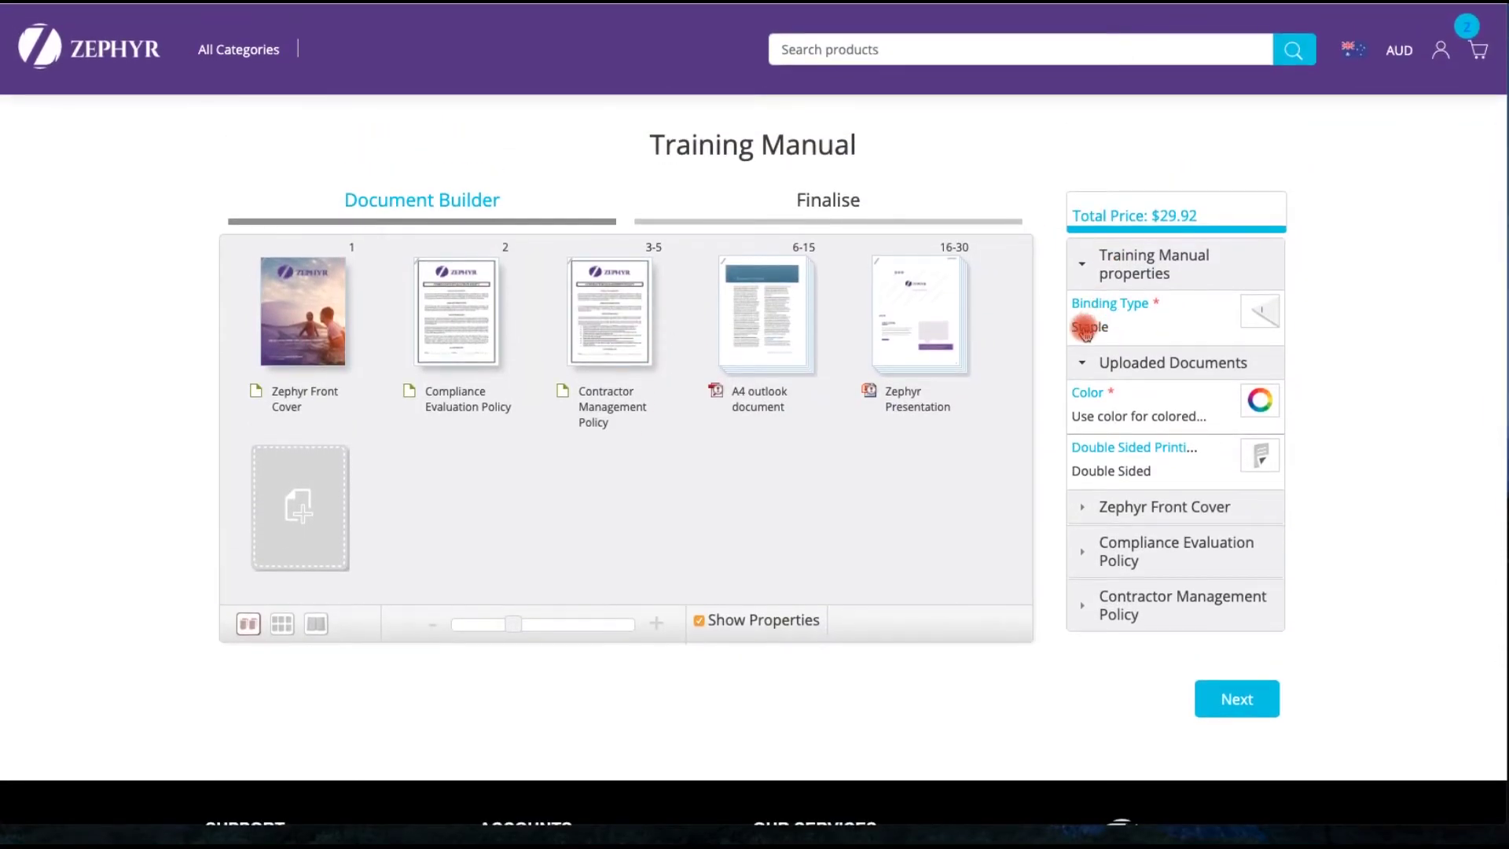
# - Switch the binding to black 13 mm Wiro Bind, raising the total to $45.98
pyautogui.click(1263, 313)
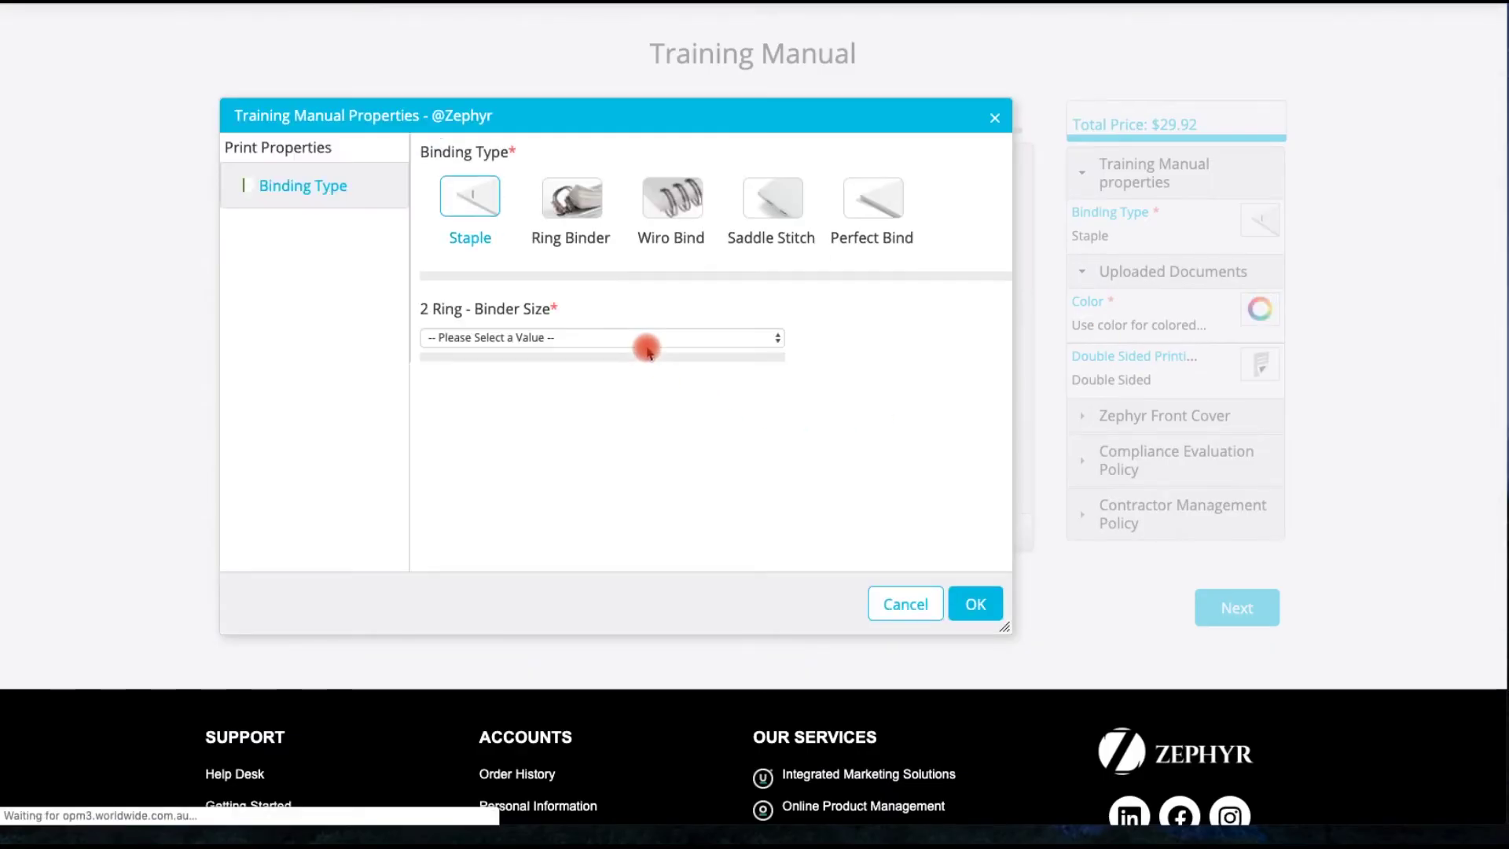
pyautogui.click(670, 196)
pyautogui.click(505, 337)
pyautogui.click(446, 351)
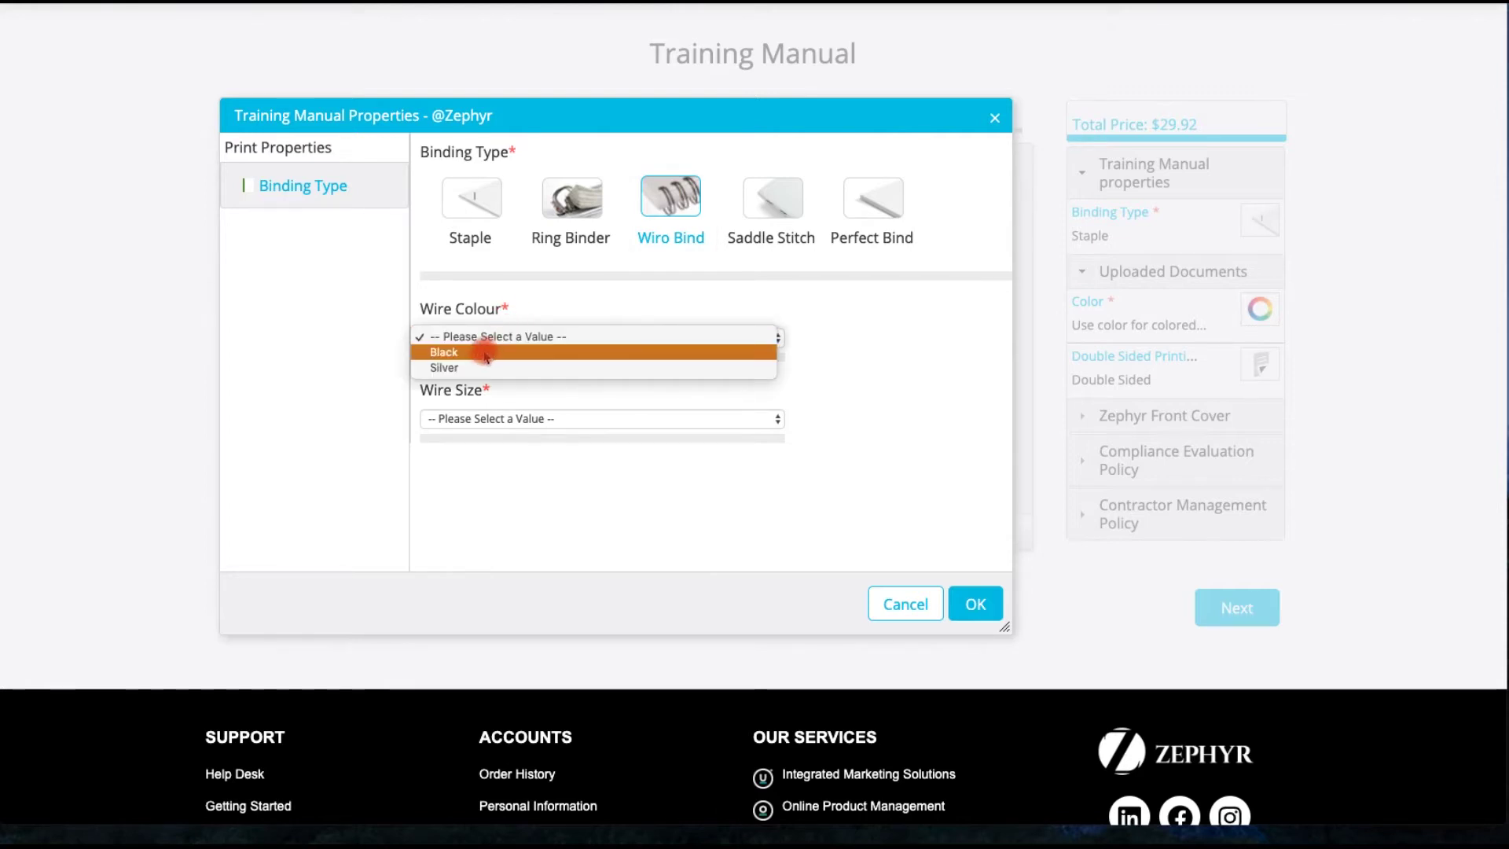
pyautogui.click(507, 422)
pyautogui.click(539, 460)
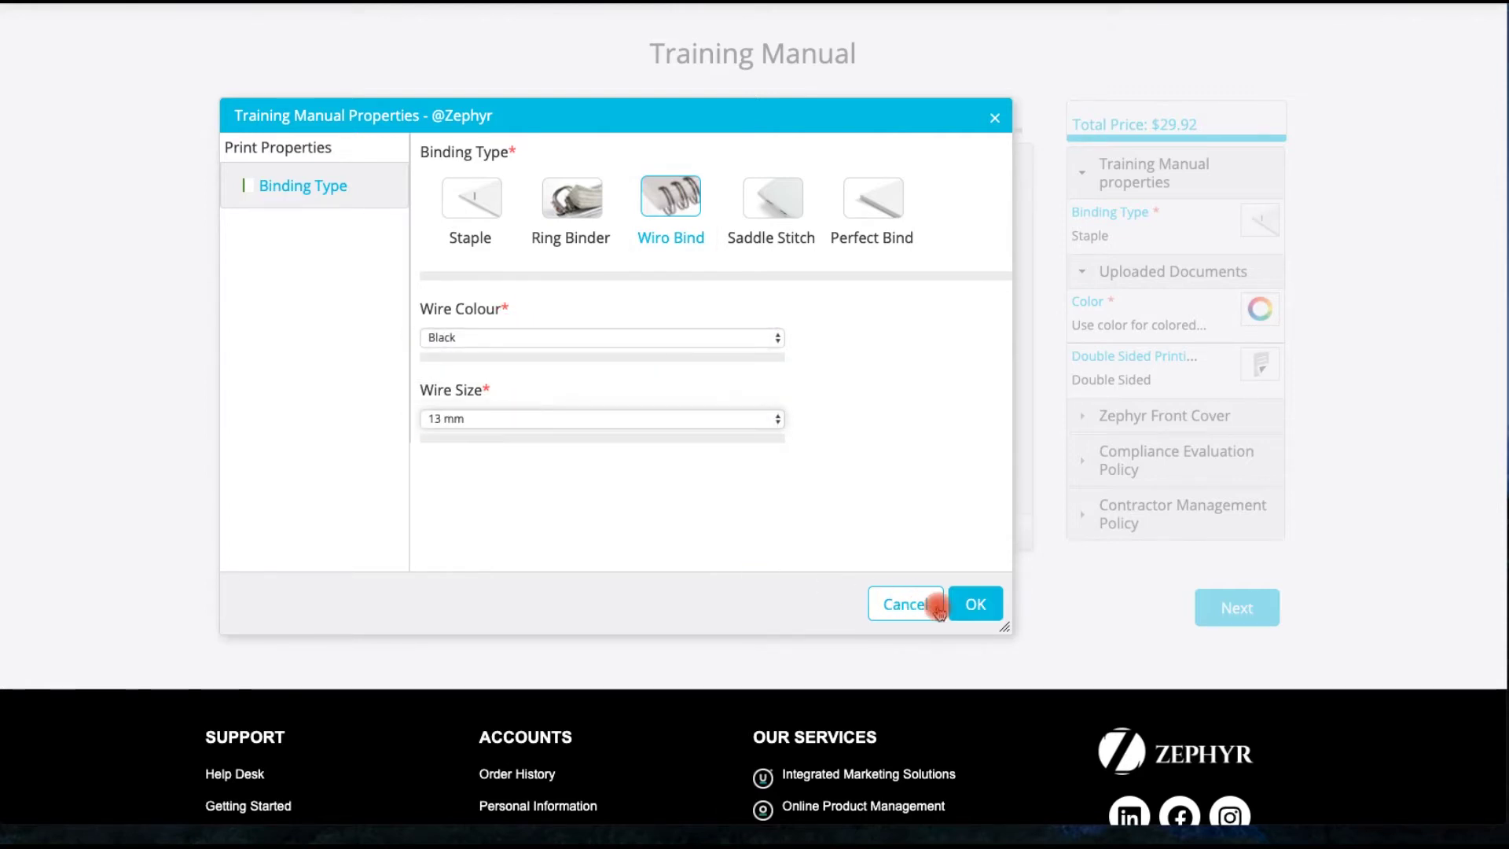
pyautogui.click(976, 605)
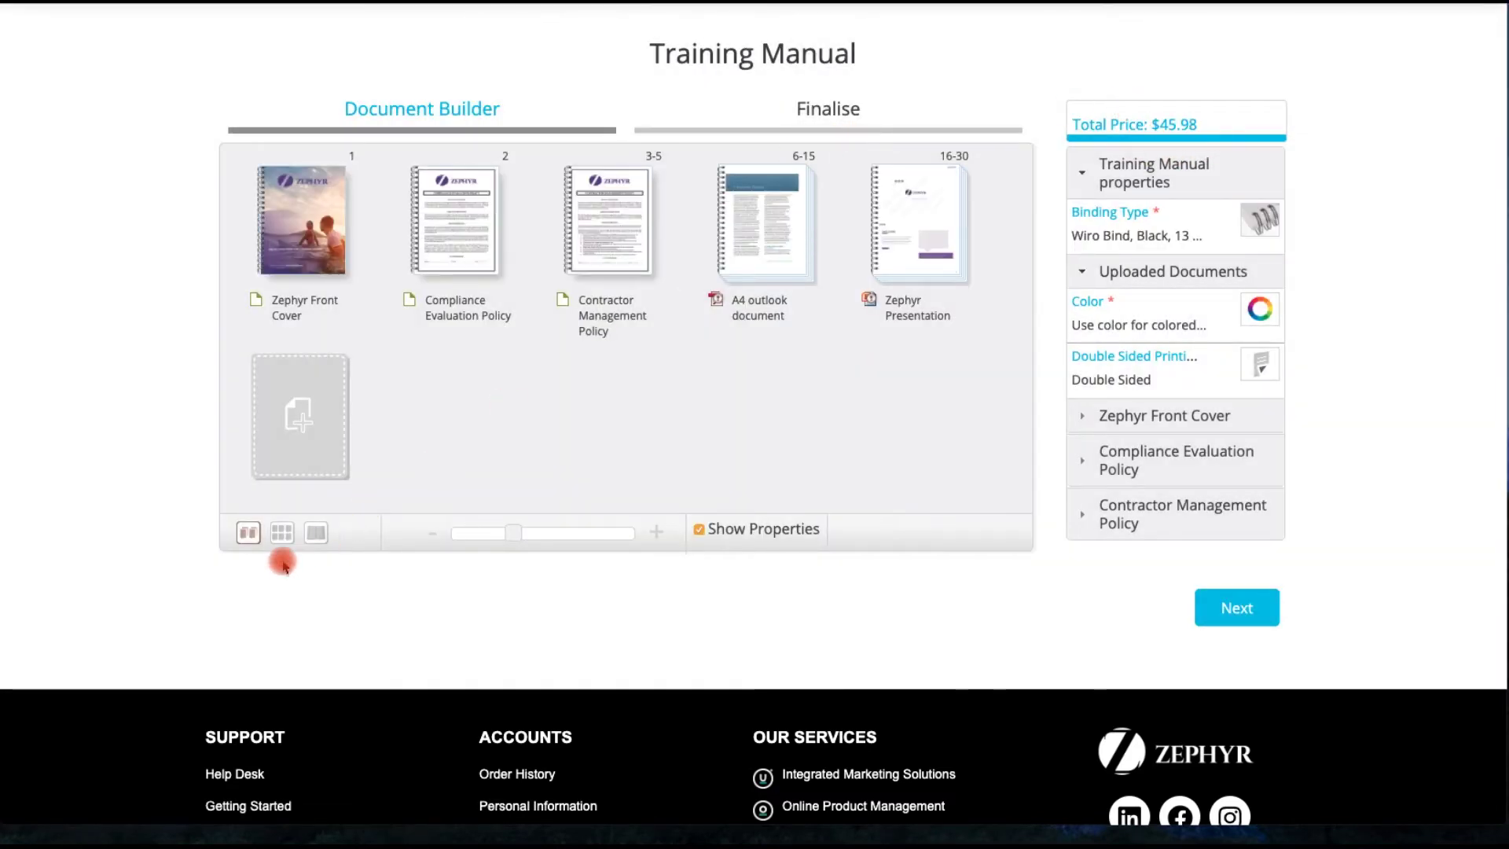
pyautogui.click(315, 532)
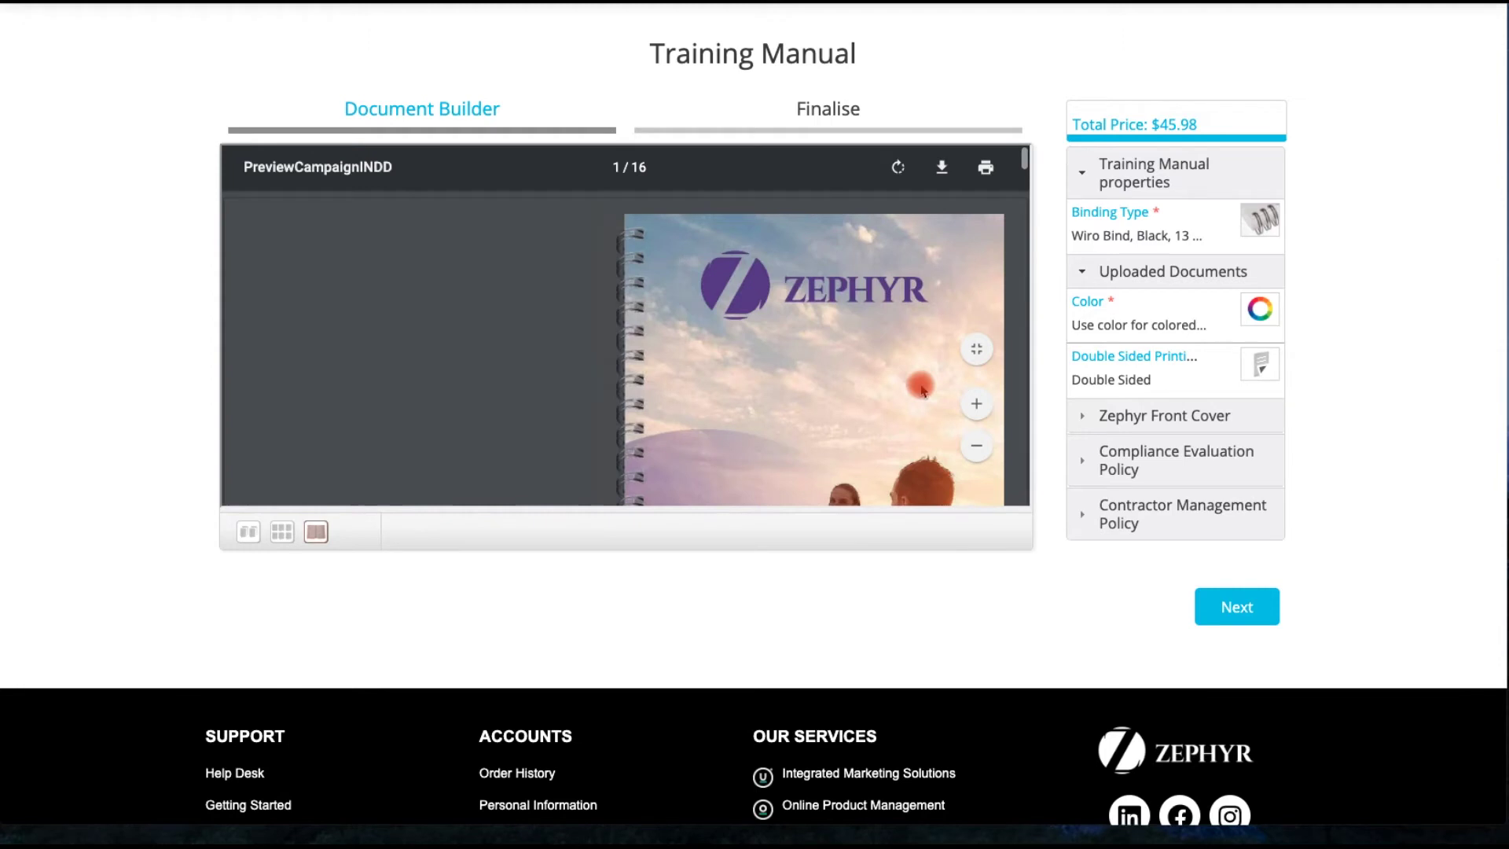
pyautogui.click(976, 350)
pyautogui.click(772, 419)
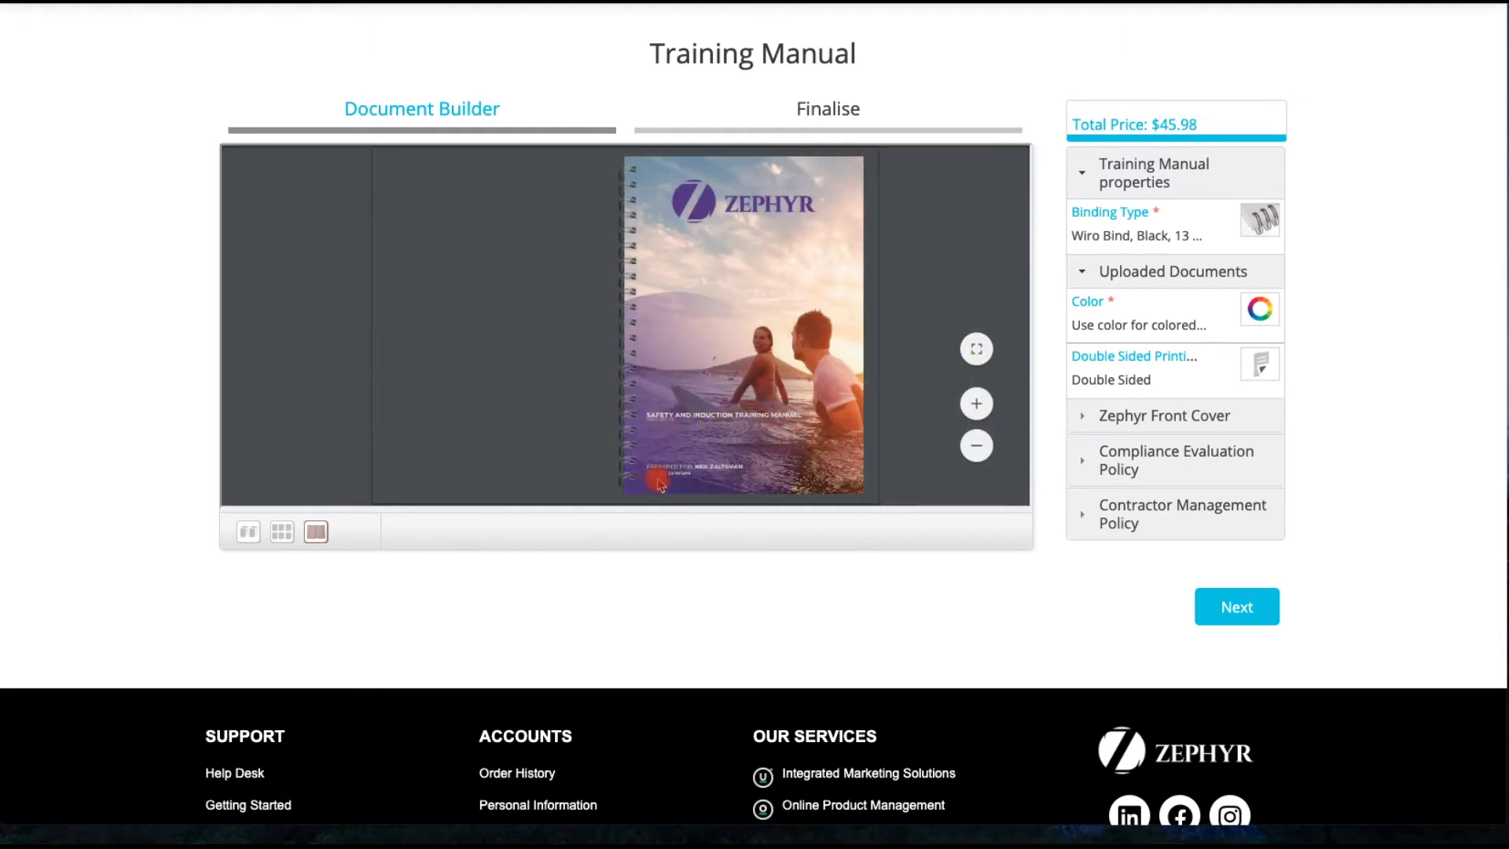
pyautogui.scroll(-5, 745, 476)
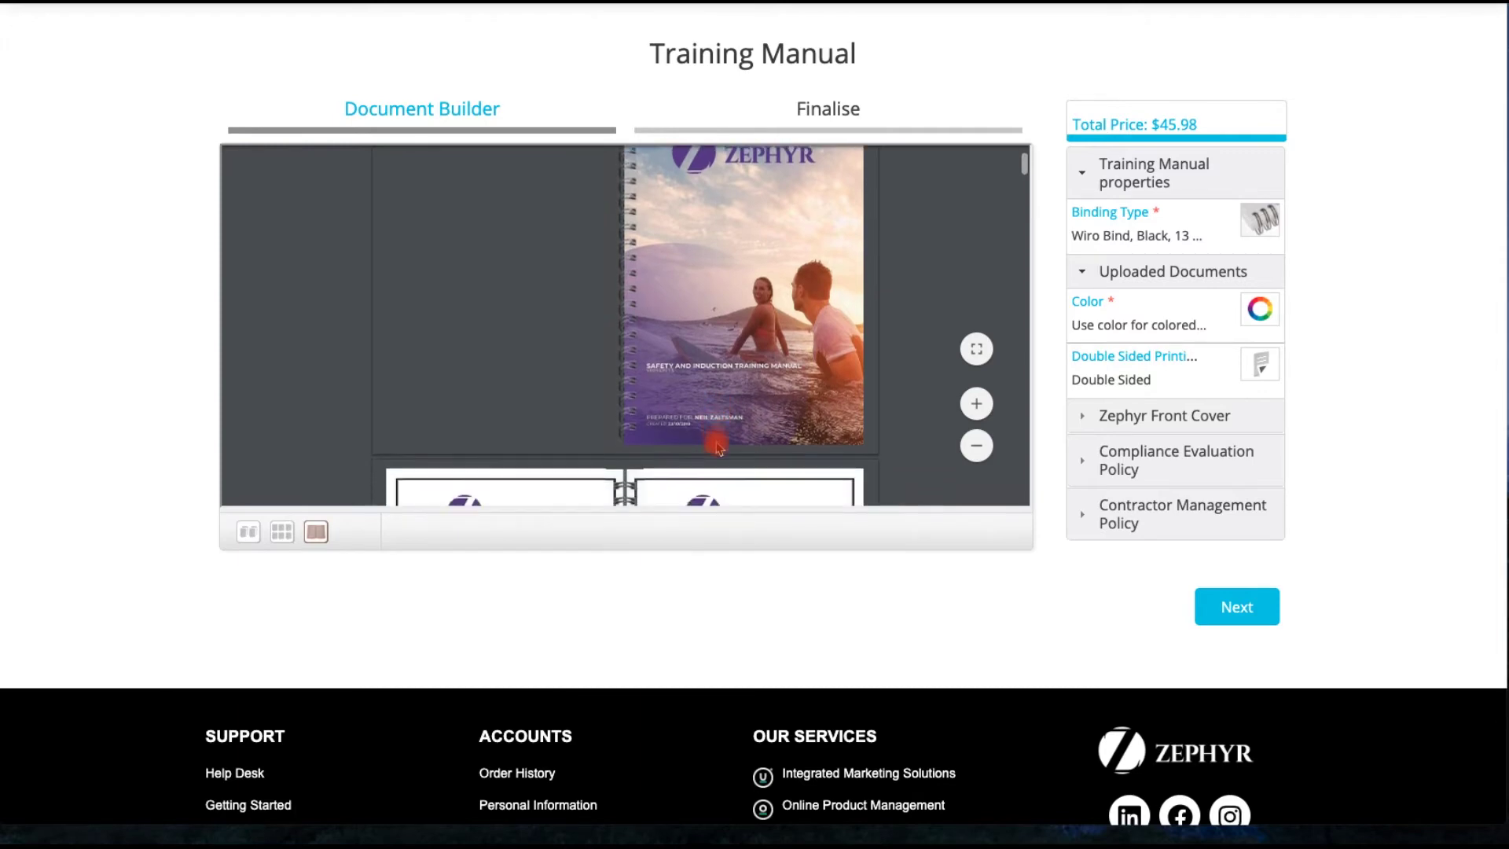
pyautogui.scroll(-5, 697, 402)
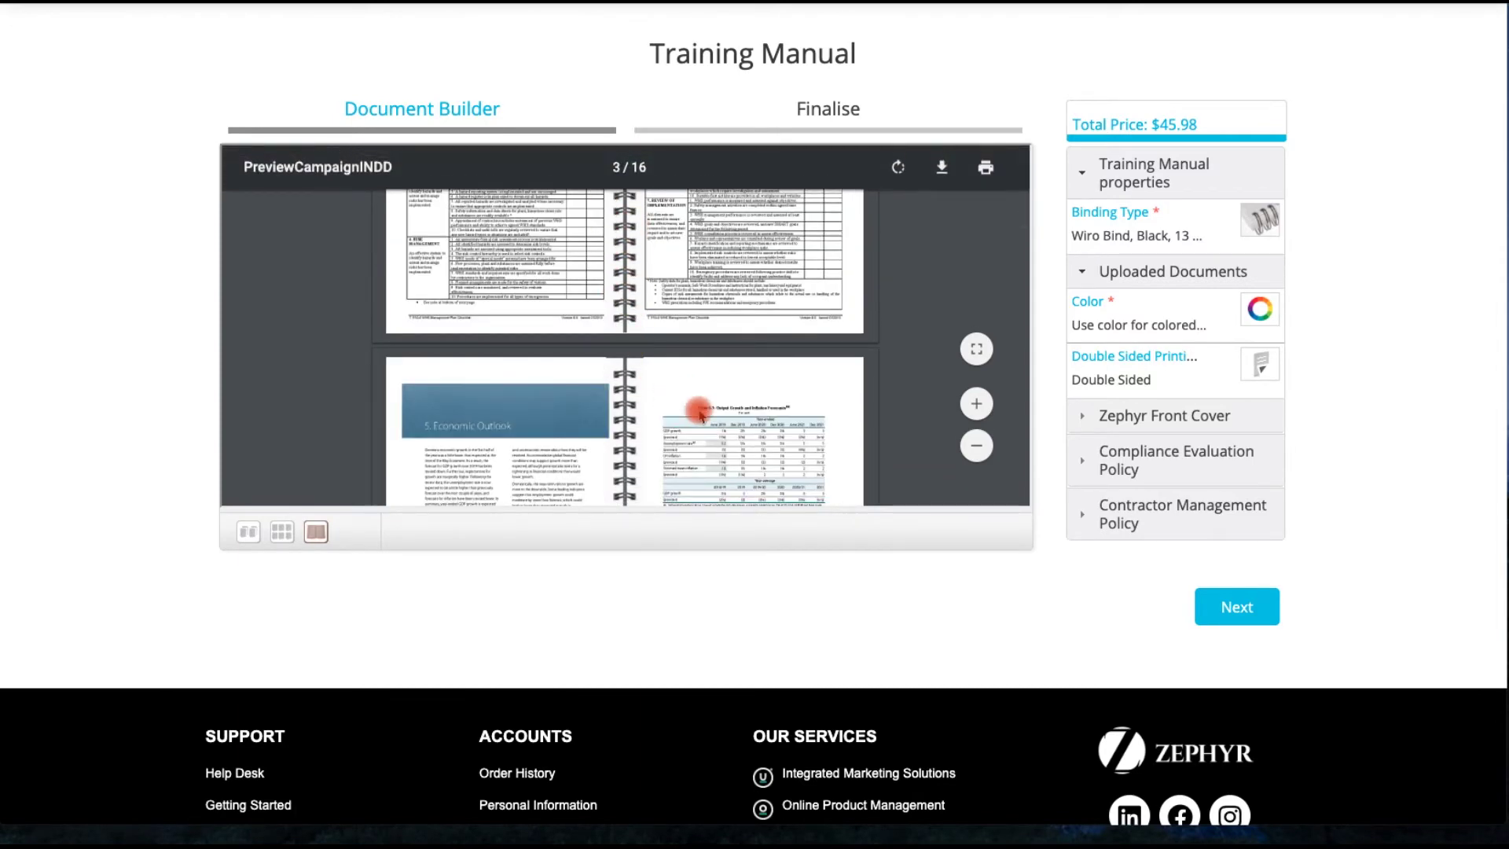
pyautogui.scroll(-10, 700, 410)
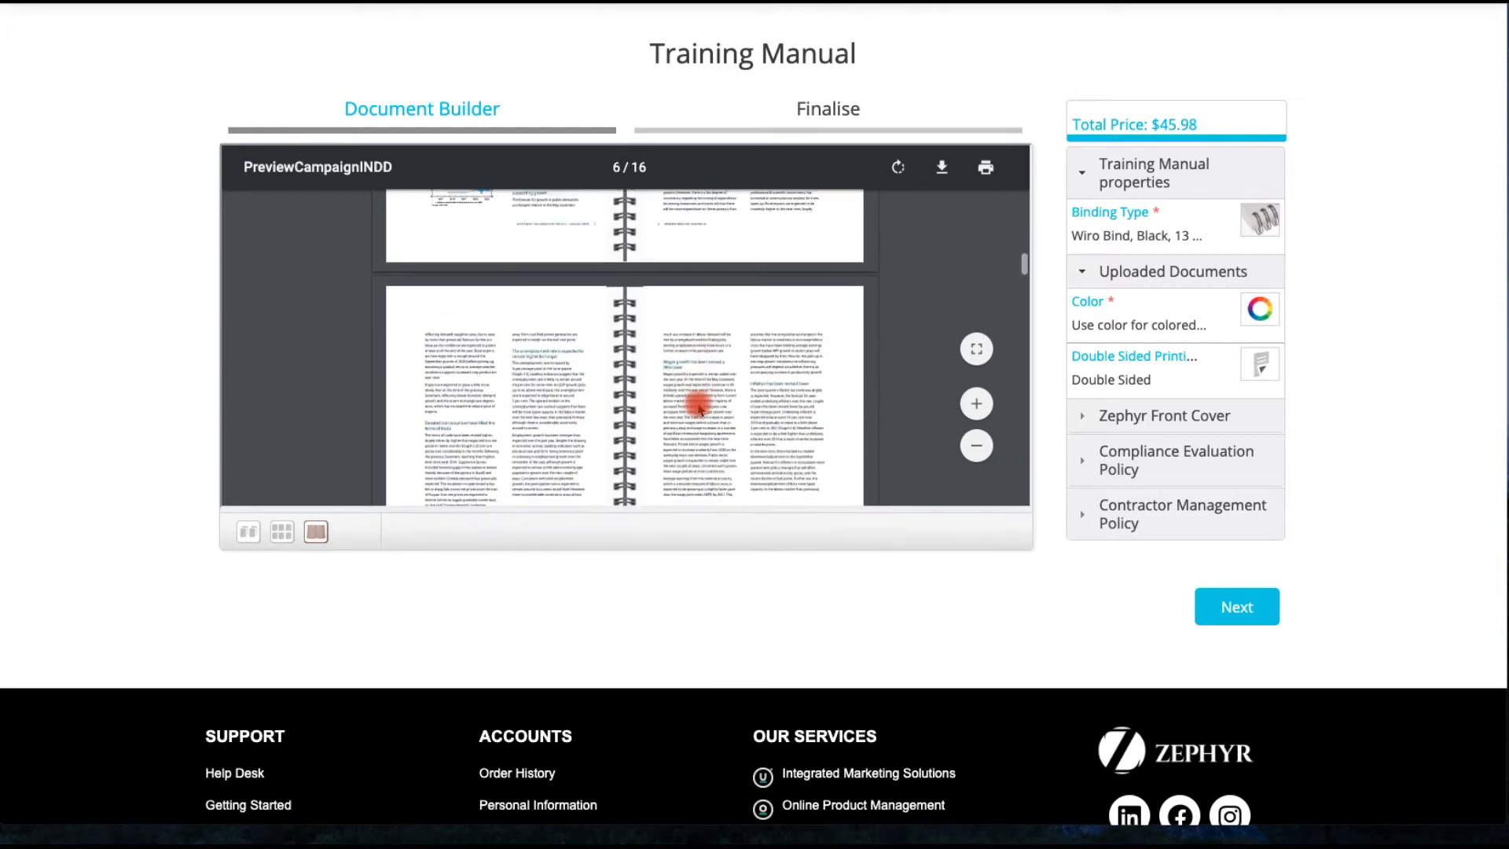
pyautogui.scroll(-3, 699, 407)
pyautogui.scroll(-5, 698, 407)
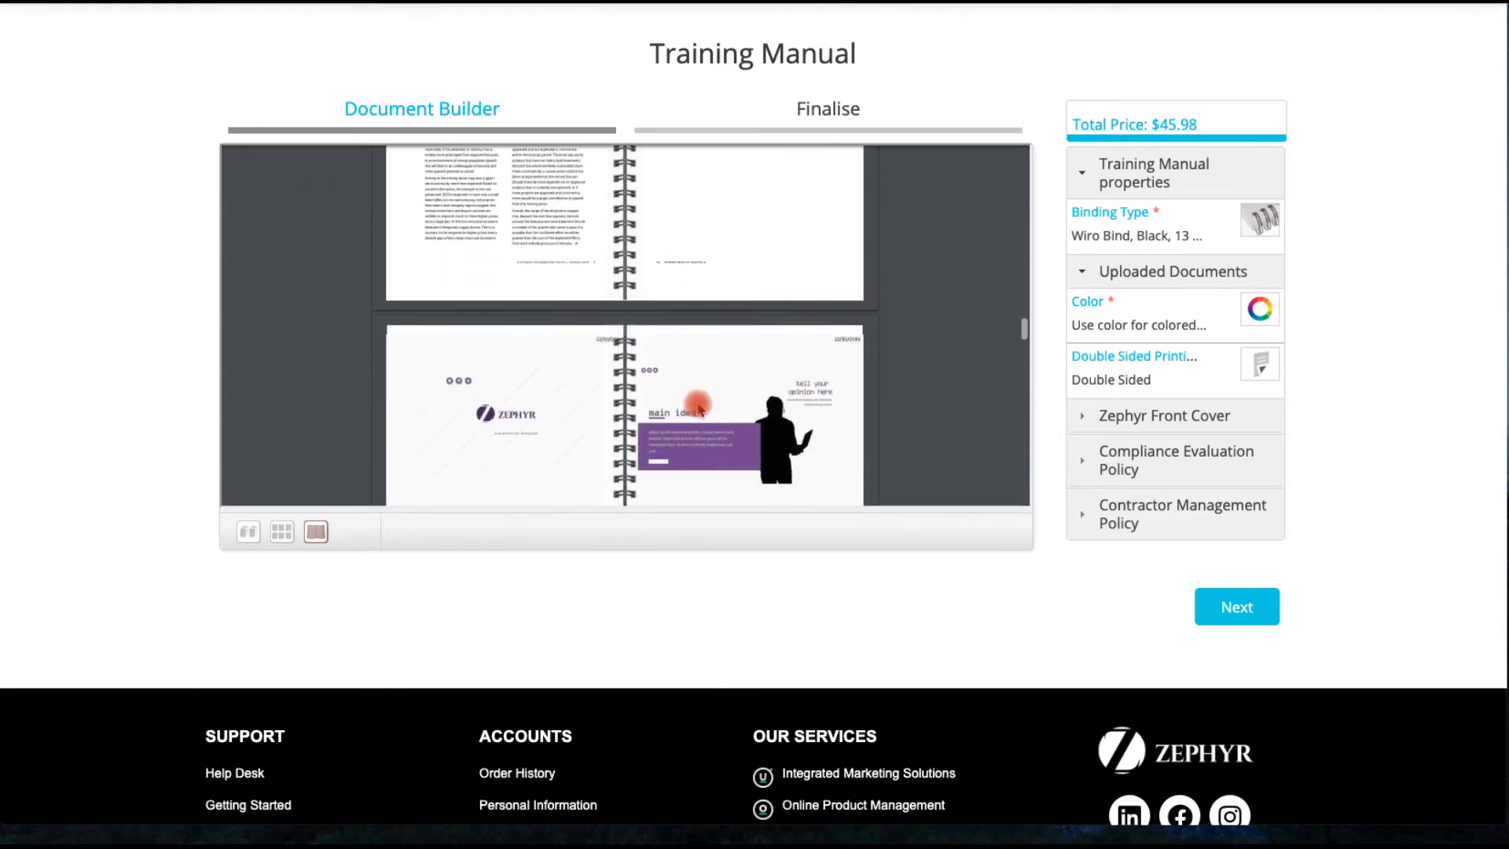
pyautogui.scroll(3, 701, 402)
pyautogui.scroll(-5, 700, 402)
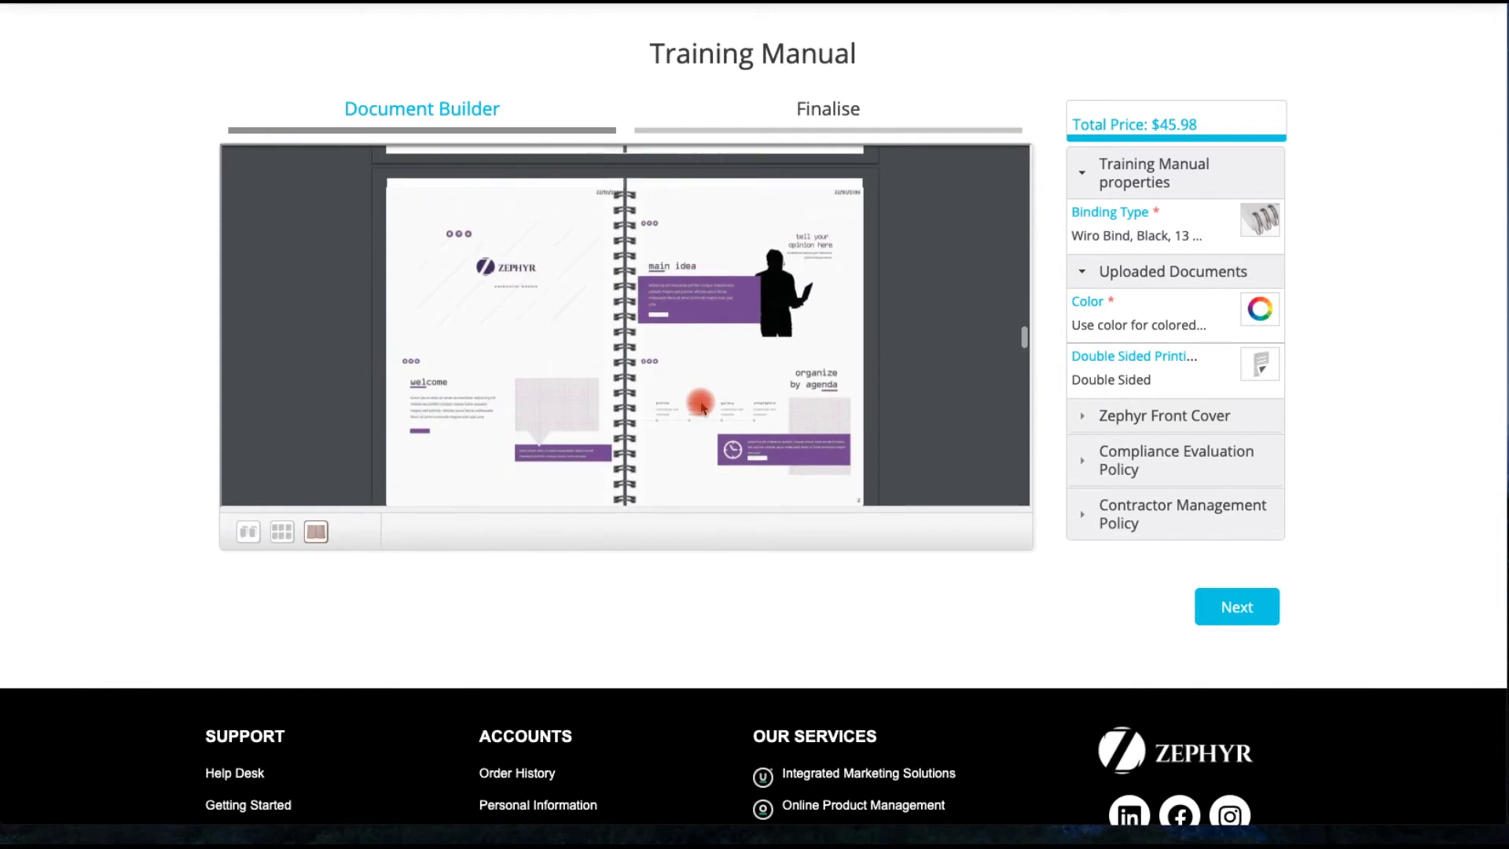
pyautogui.scroll(-8, 698, 352)
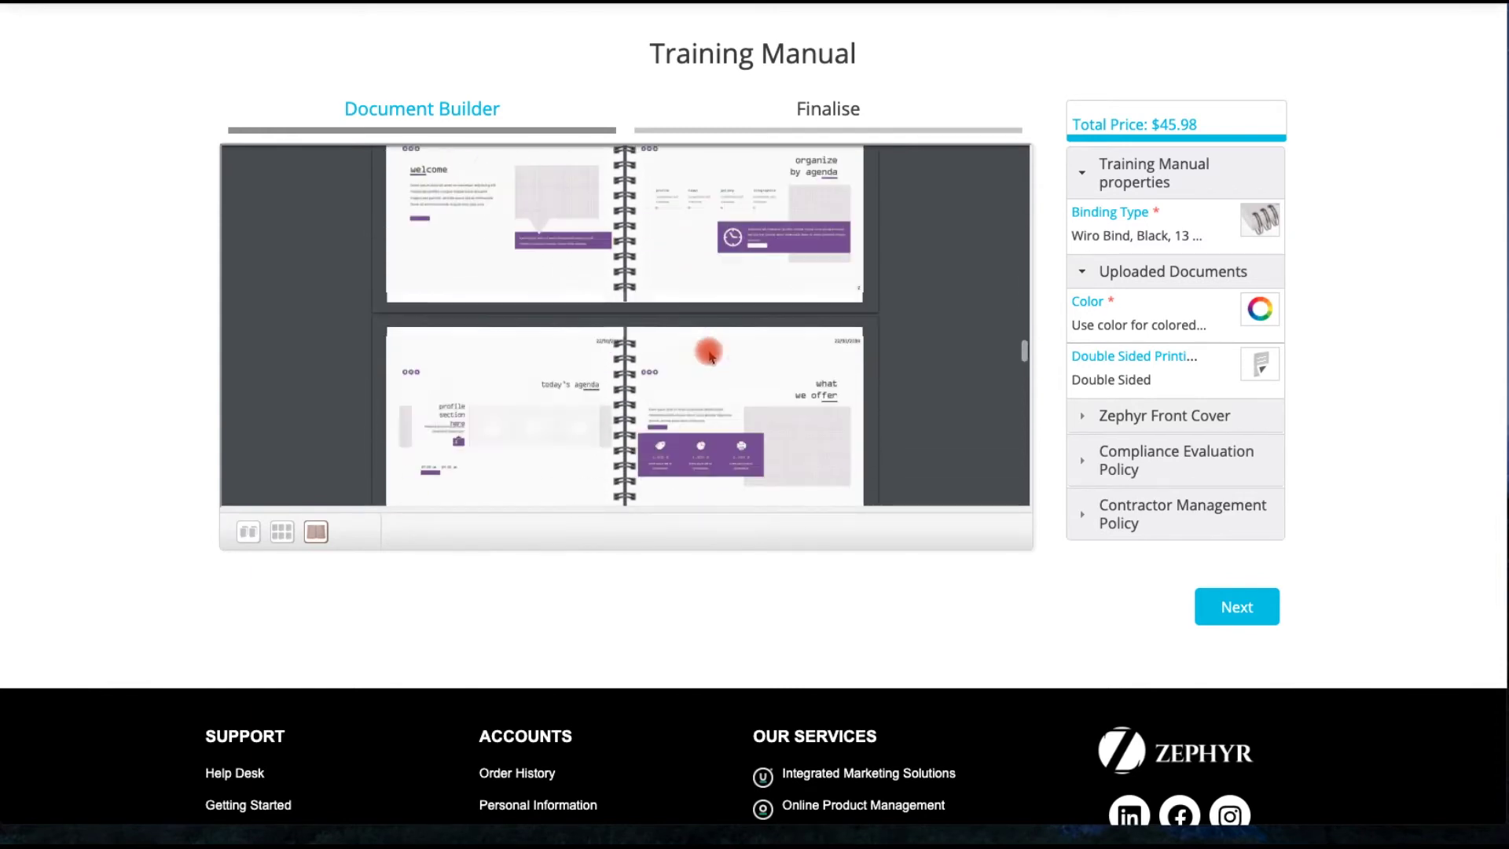
pyautogui.scroll(3, 695, 353)
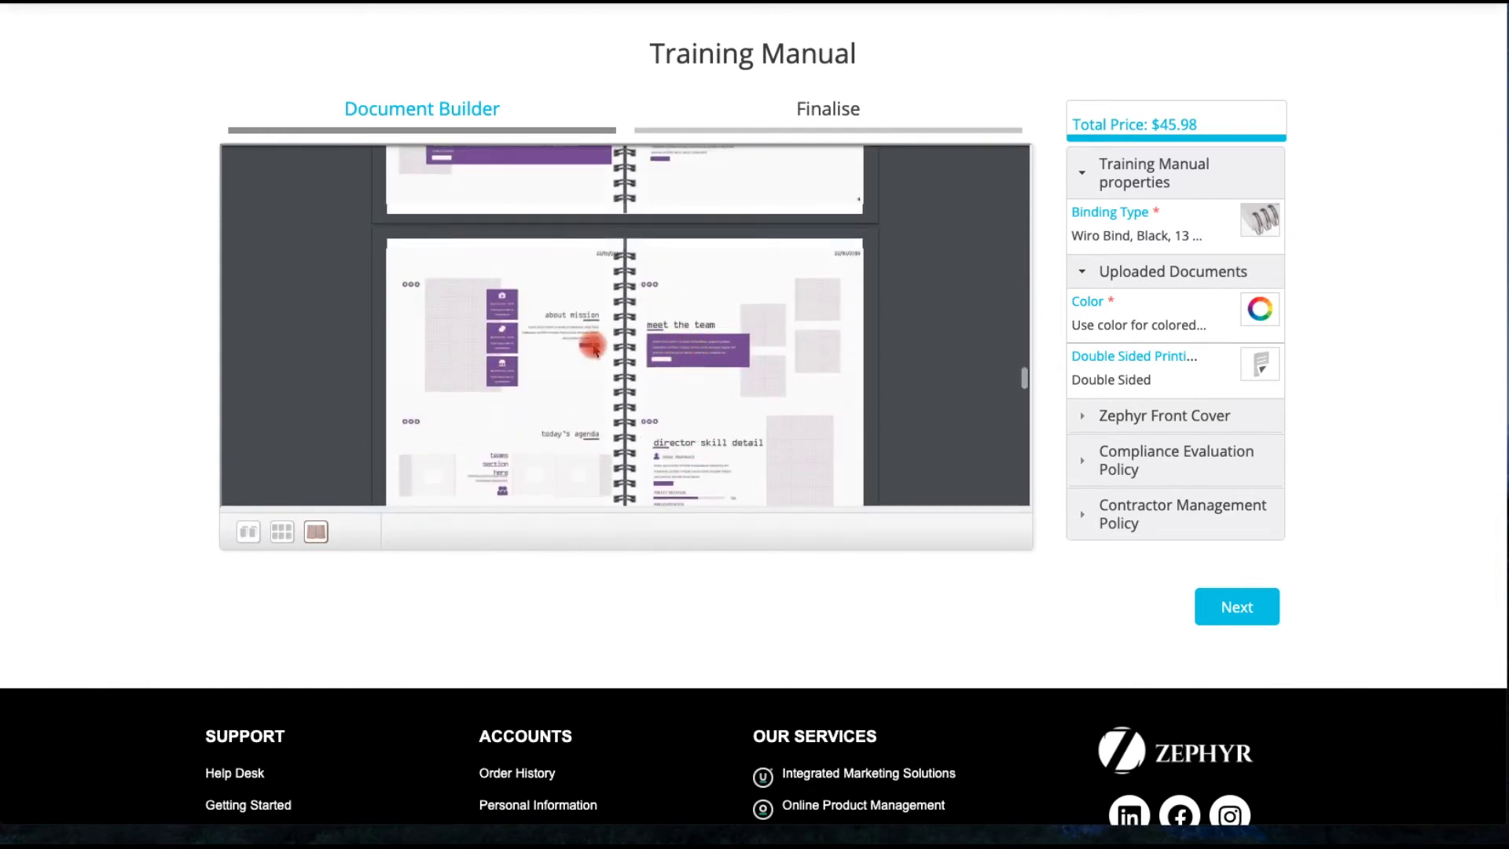
pyautogui.scroll(-8, 718, 360)
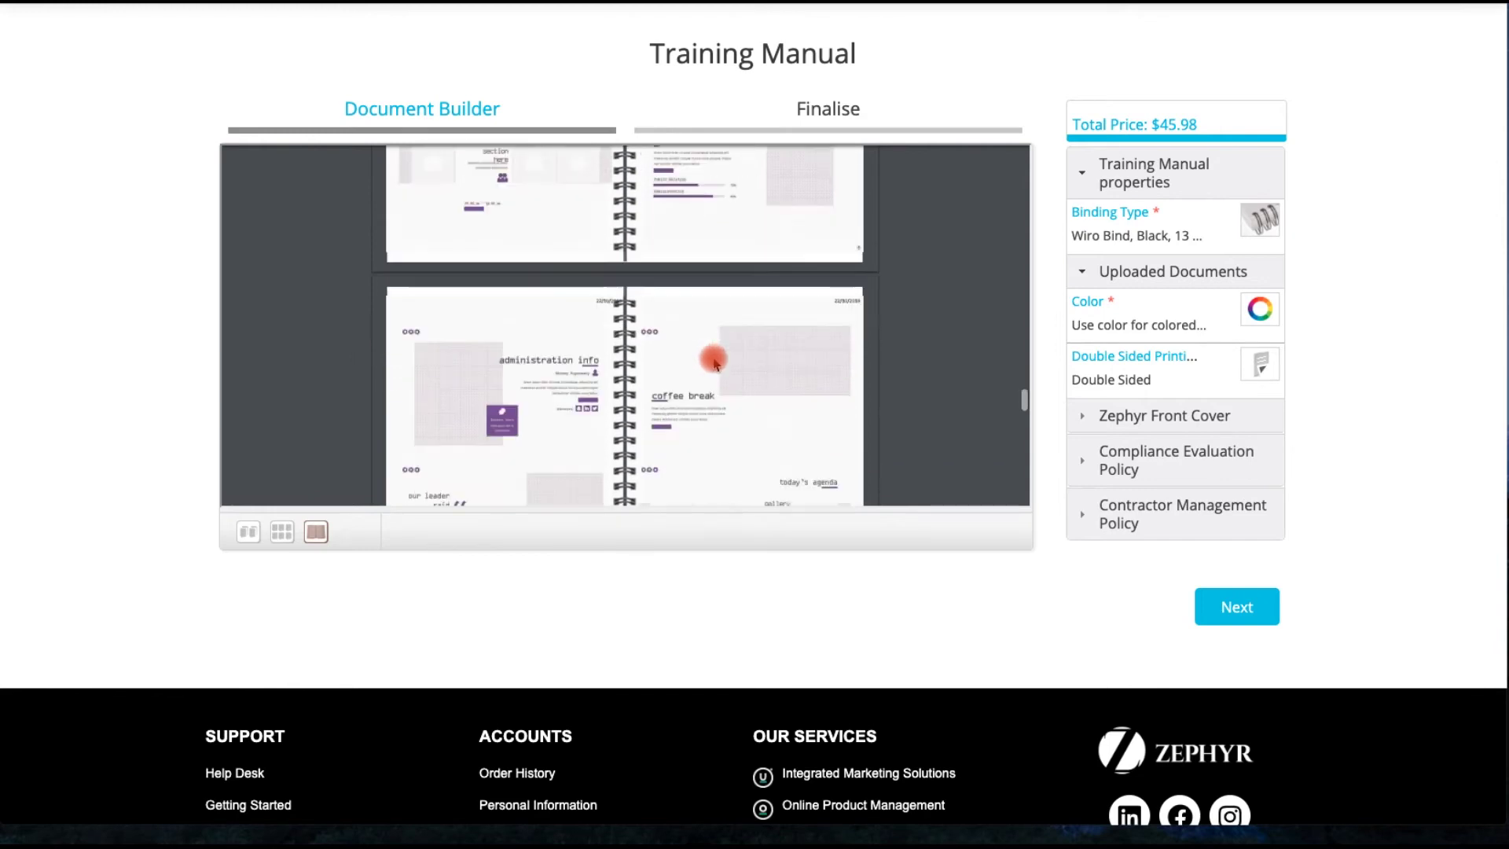
pyautogui.scroll(-10, 716, 363)
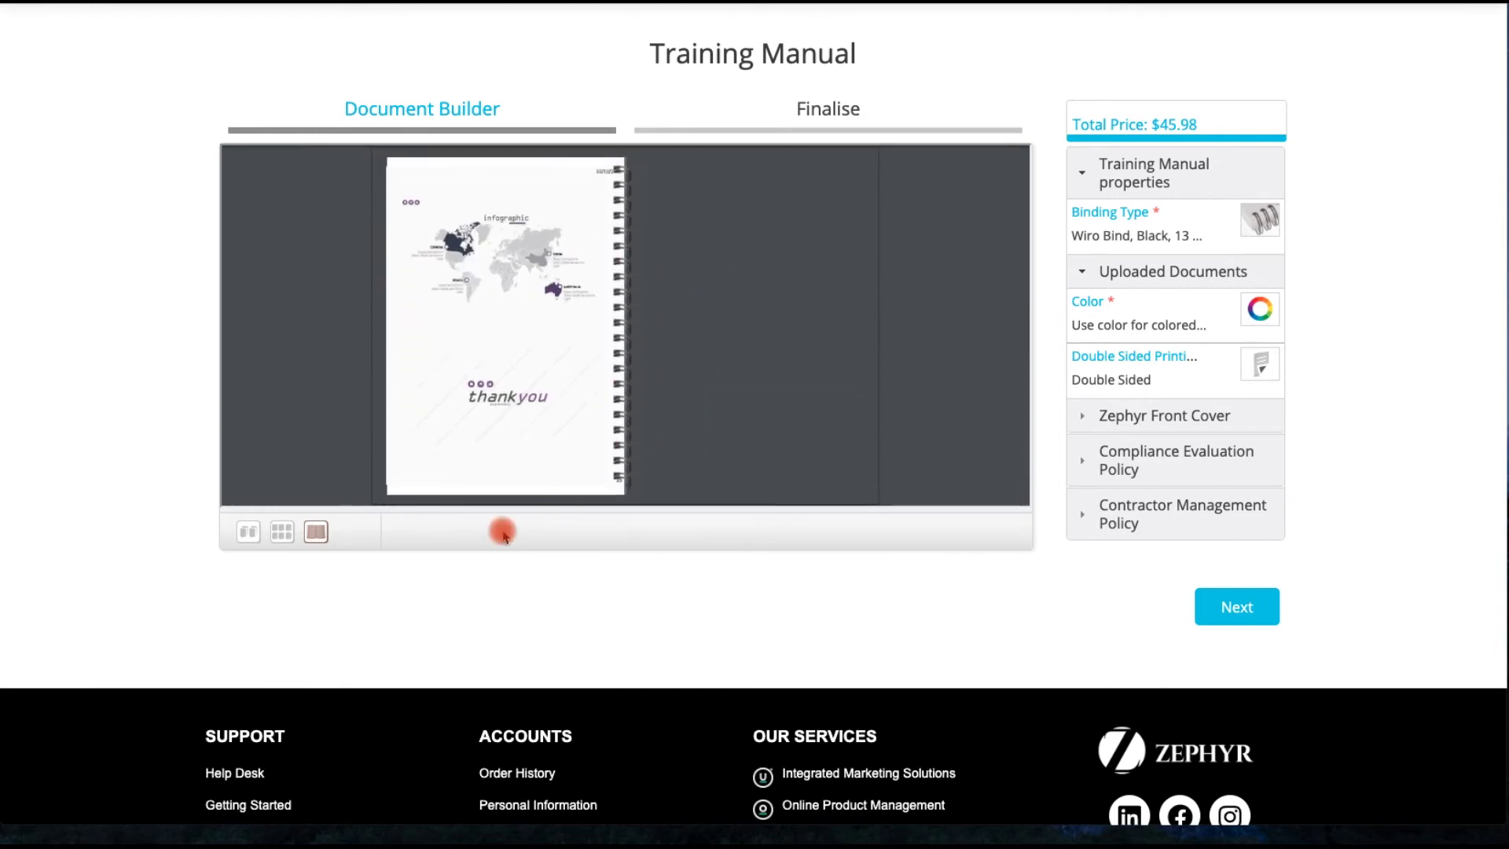
pyautogui.click(246, 535)
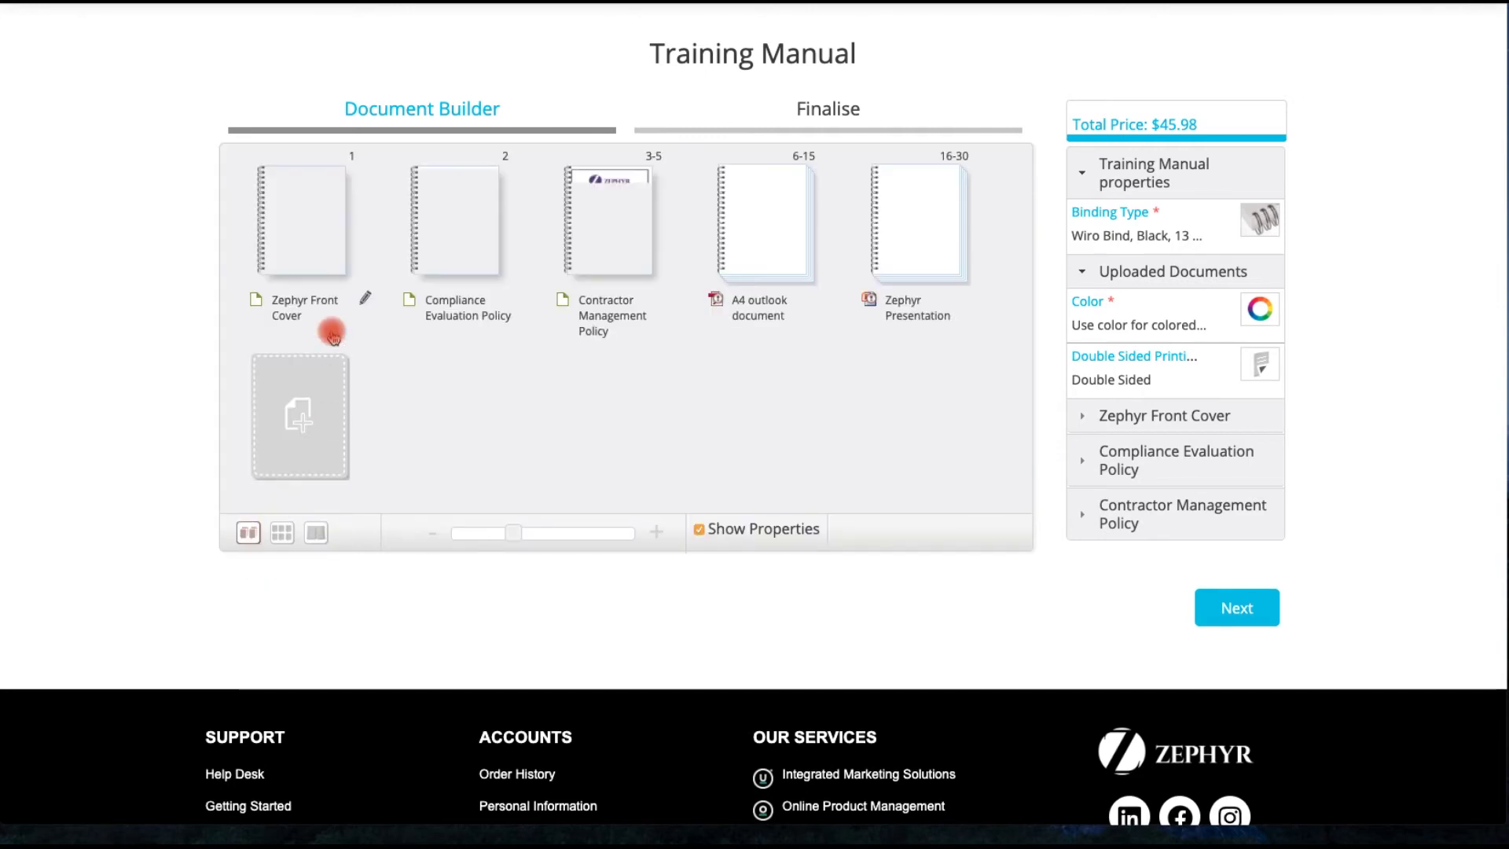
# - Add the Zephyr Back Cover from Training Manual Components as page 31
pyautogui.click(303, 416)
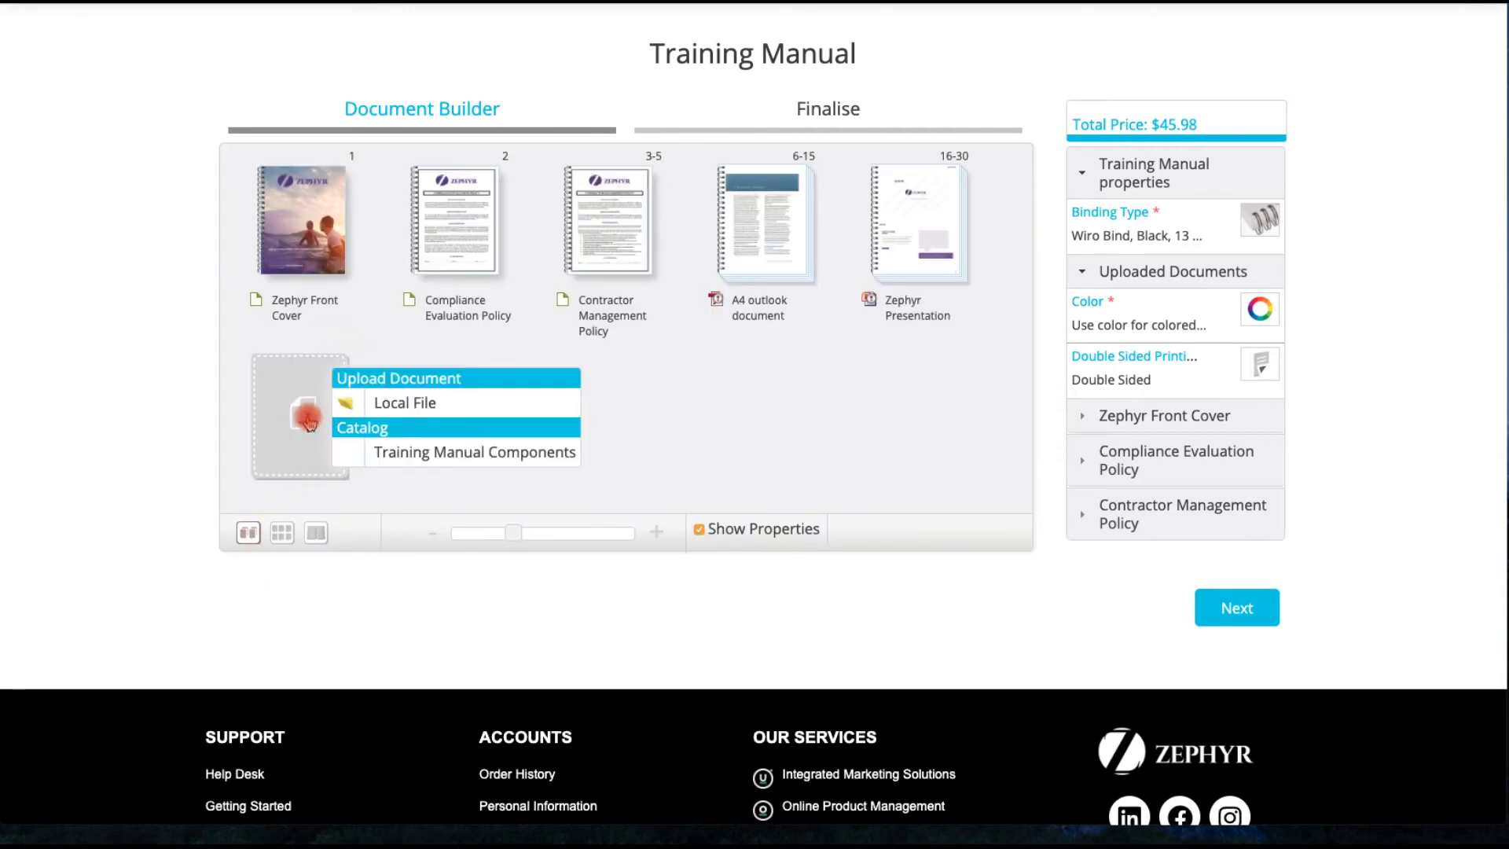
pyautogui.click(454, 450)
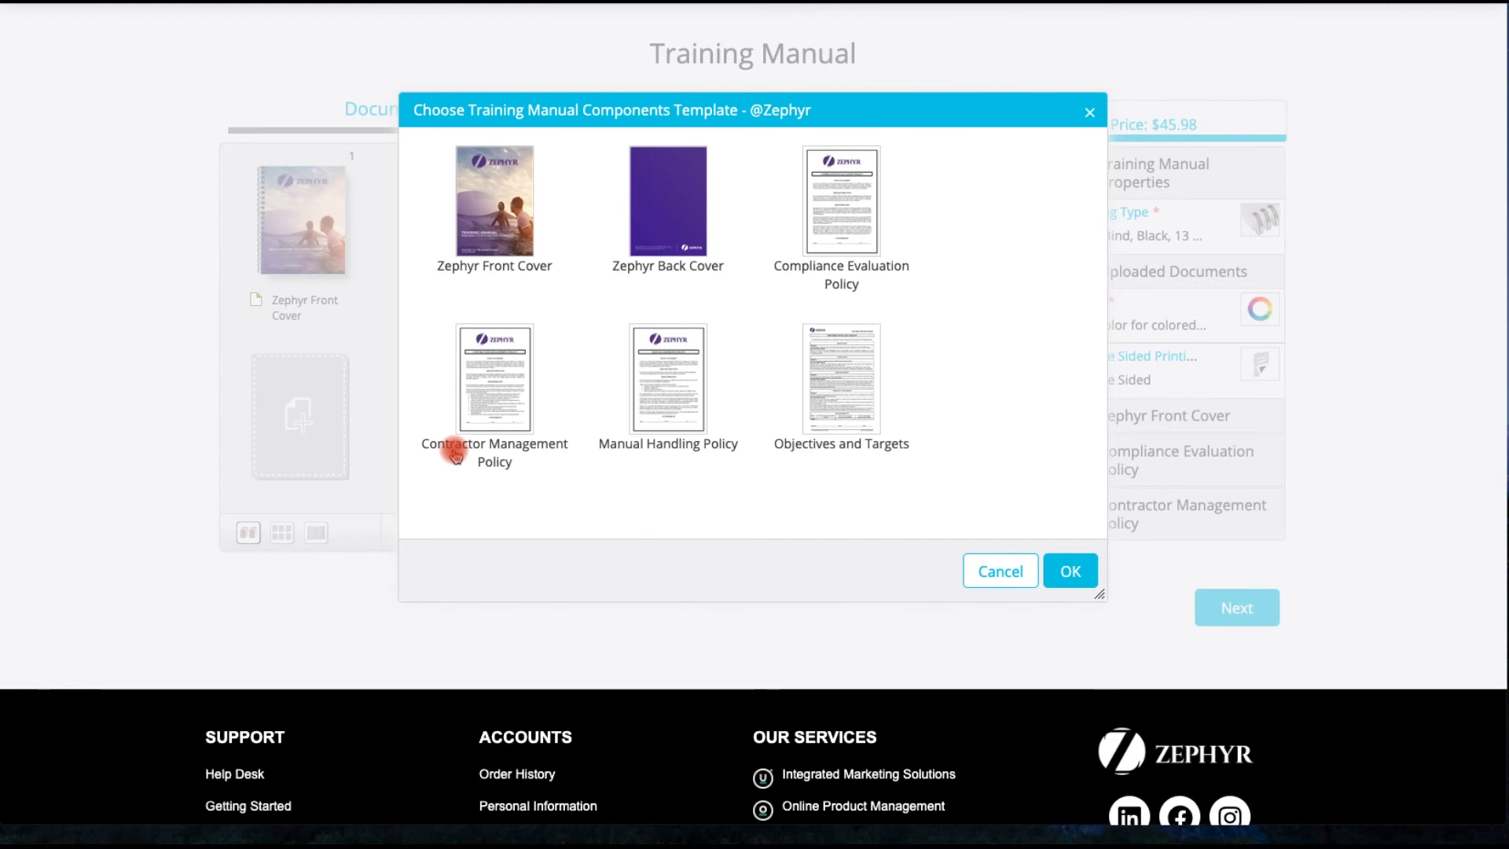
pyautogui.click(660, 232)
pyautogui.click(1069, 571)
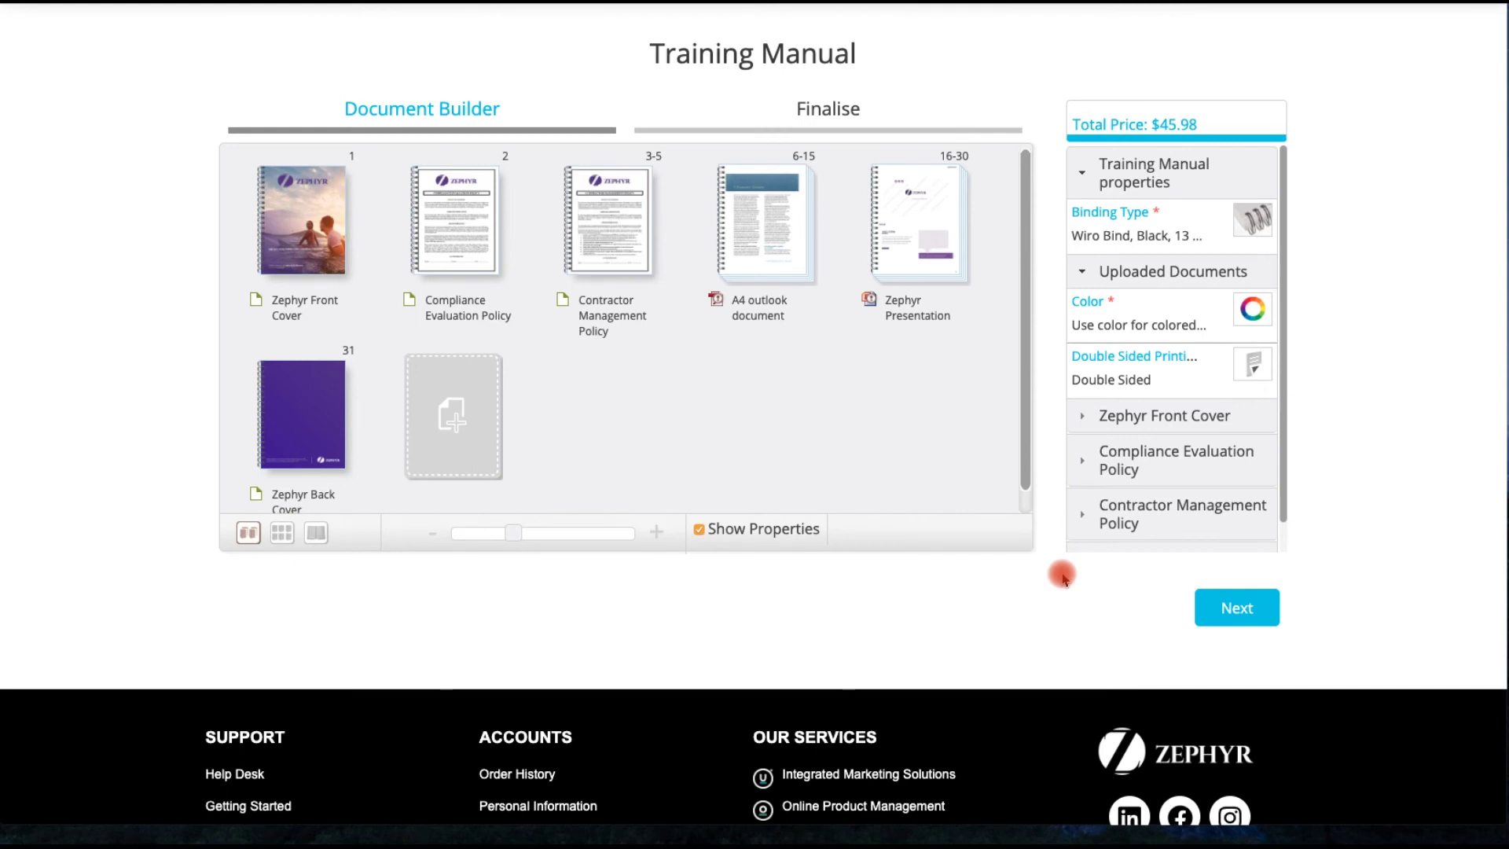
pyautogui.click(315, 536)
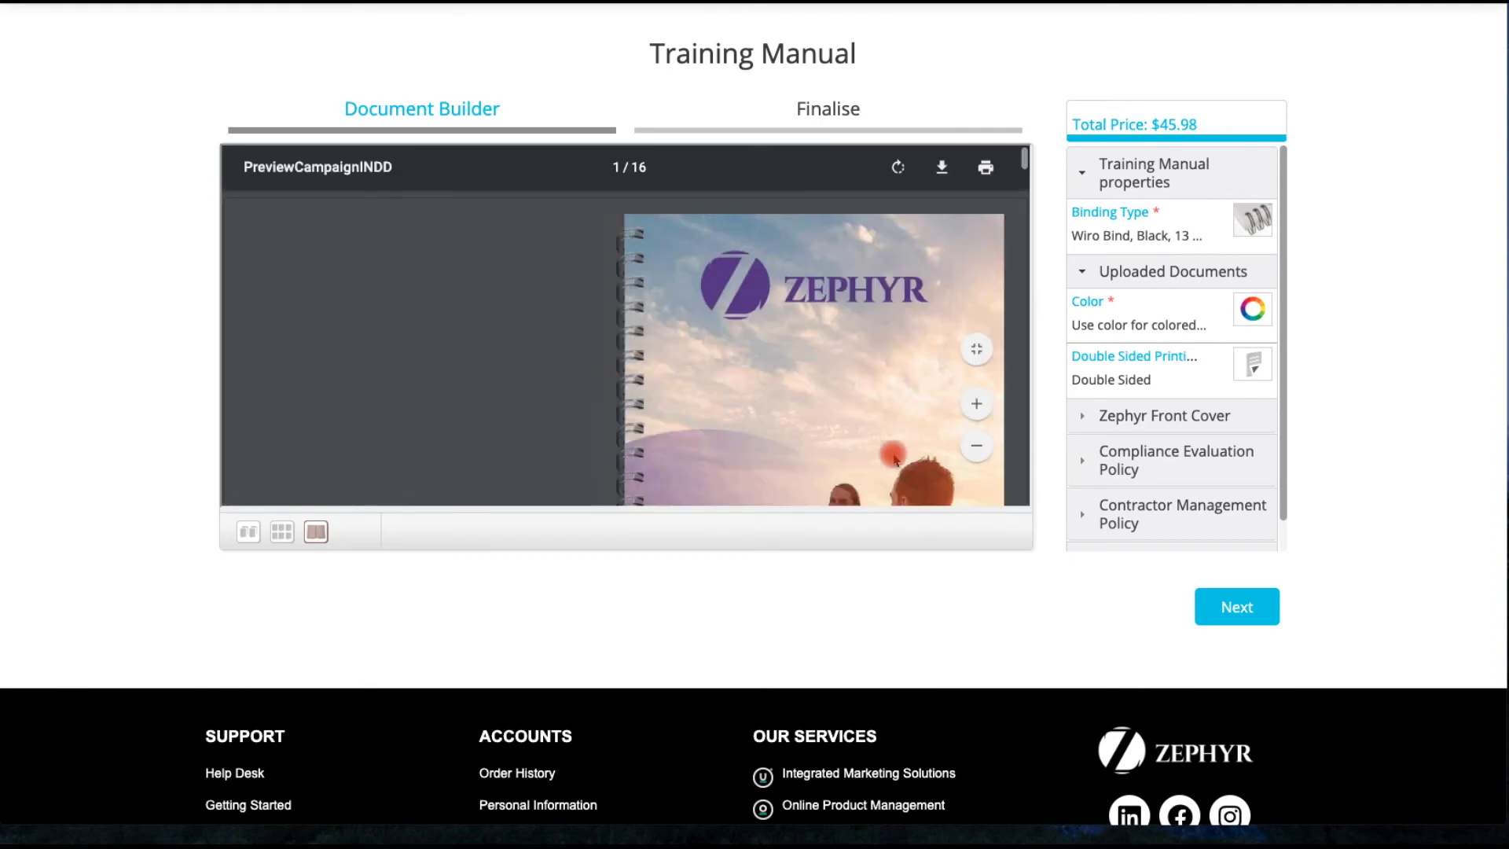
# - Fit the cover in the preview and scroll to the final spread with the purple back cover
pyautogui.click(976, 348)
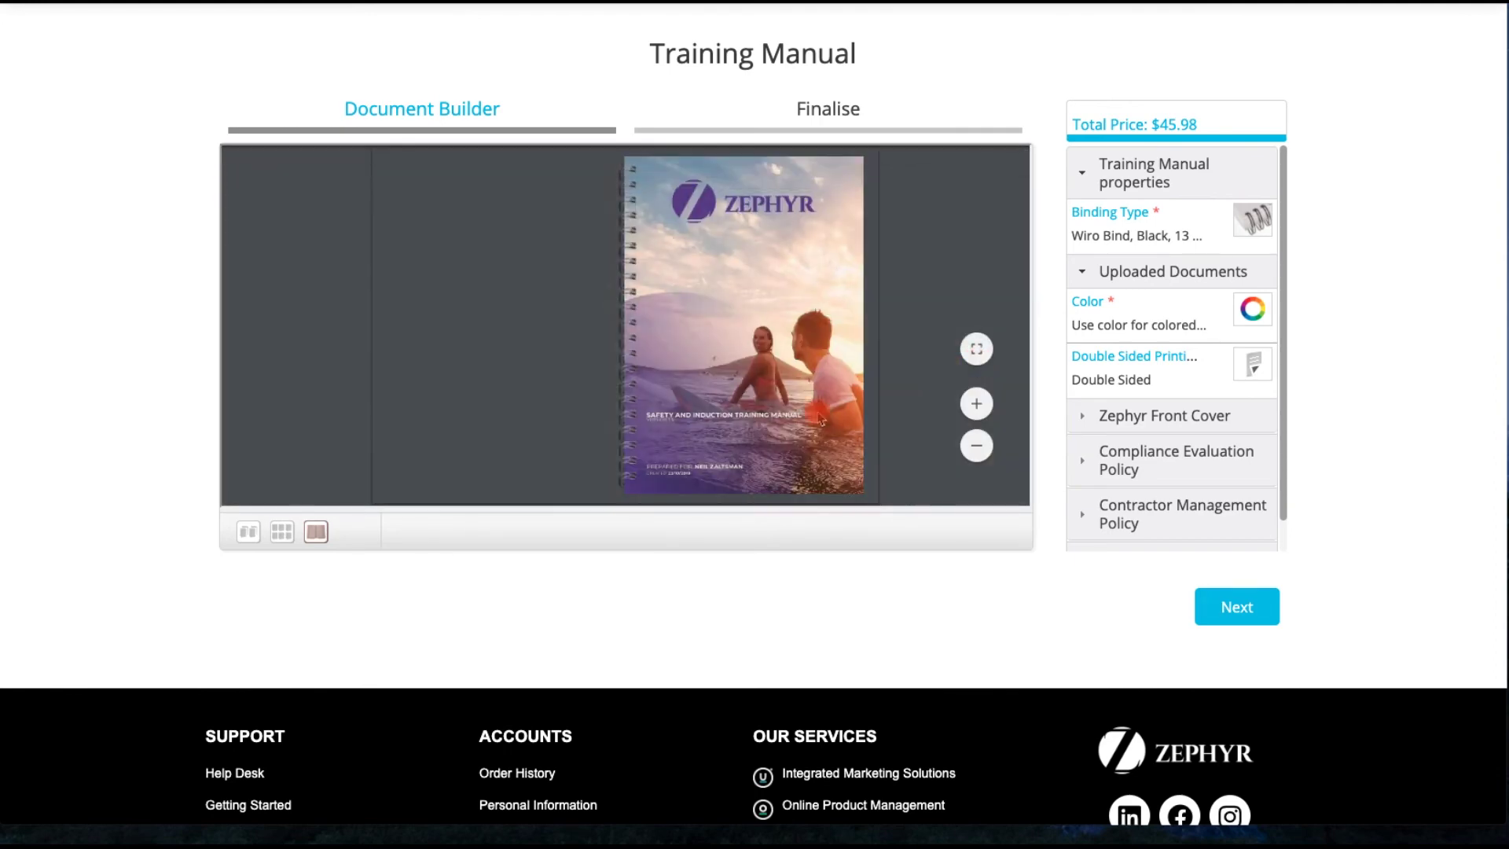
pyautogui.scroll(-10, 819, 419)
pyautogui.scroll(-10, 820, 416)
pyautogui.scroll(-10, 817, 414)
pyautogui.scroll(-2, 817, 415)
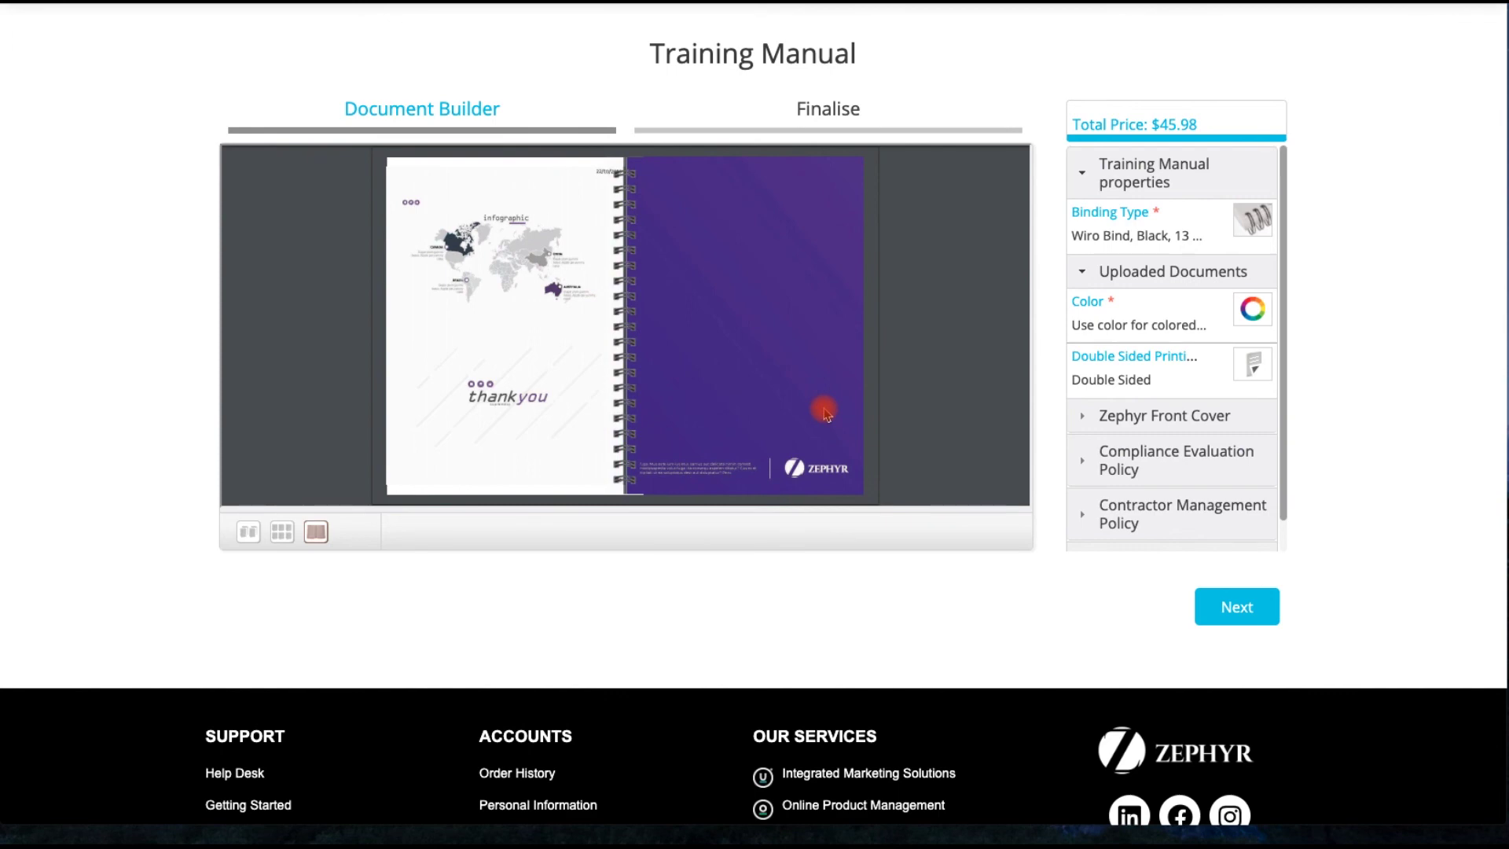